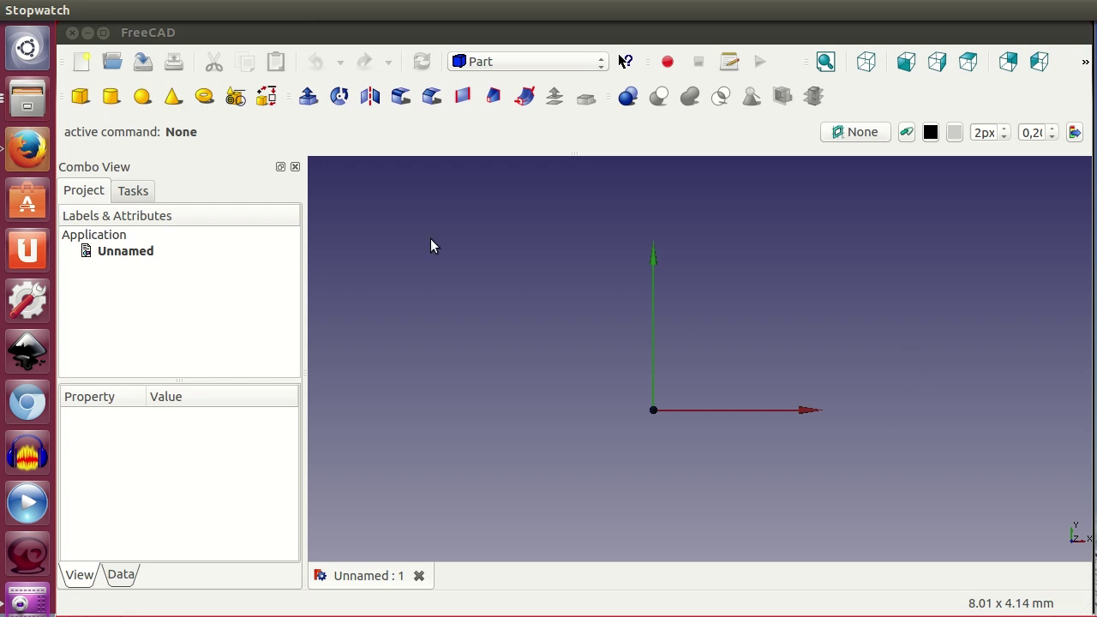
Add two Part boxes and rename the first one cubo-1.
click(81, 97)
click(80, 97)
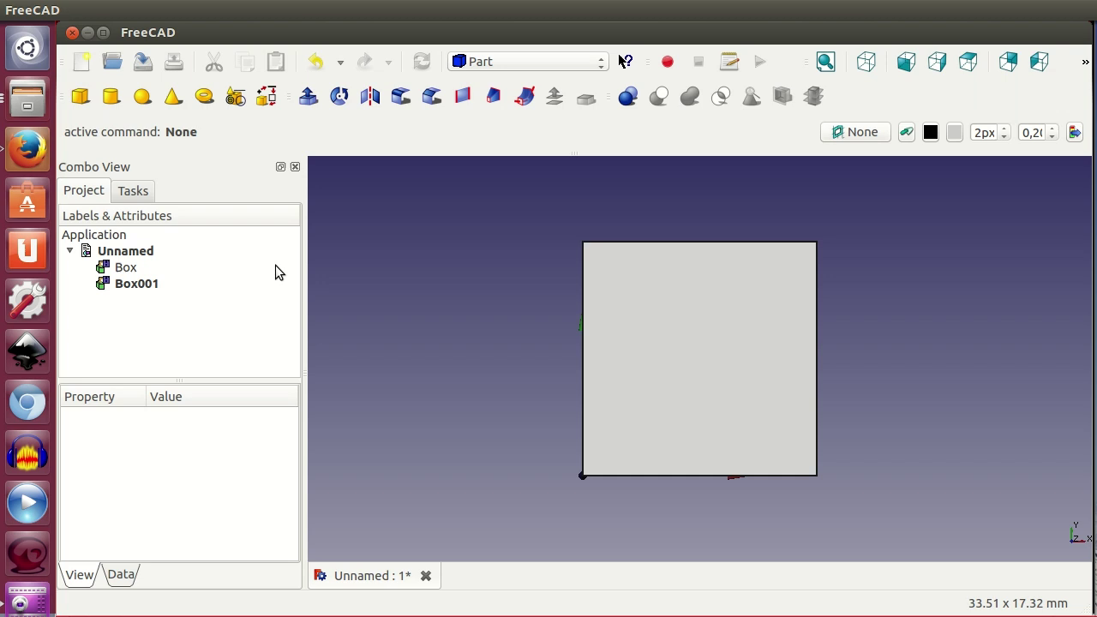
click(155, 269)
click(153, 267)
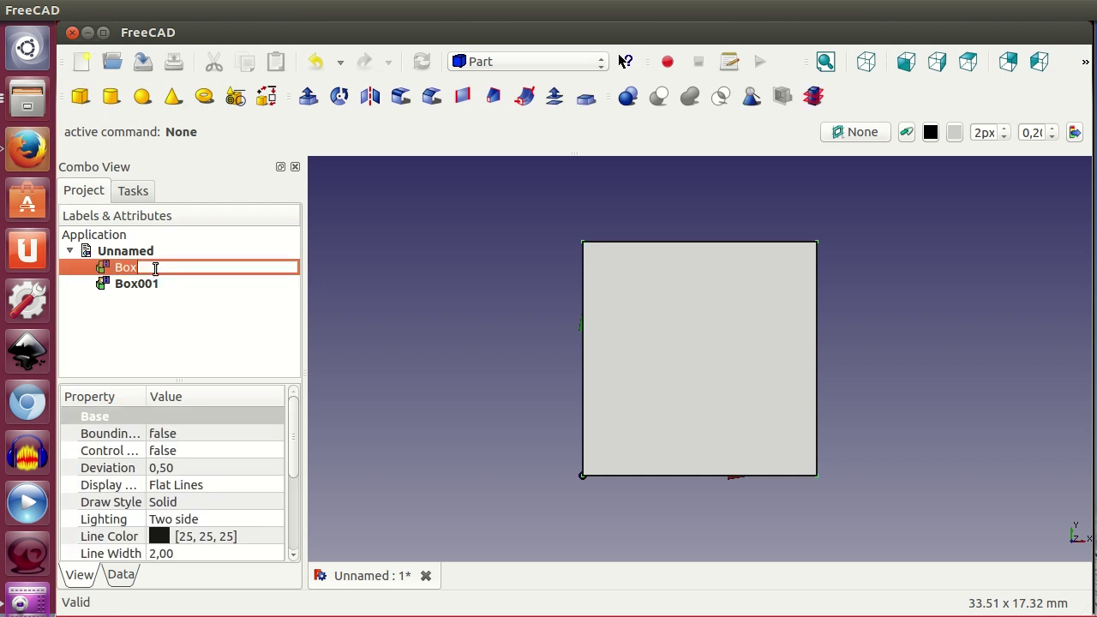
text(cubo-1)
key(Return)
Rename the second box, Box001, to cubo-2.
click(155, 284)
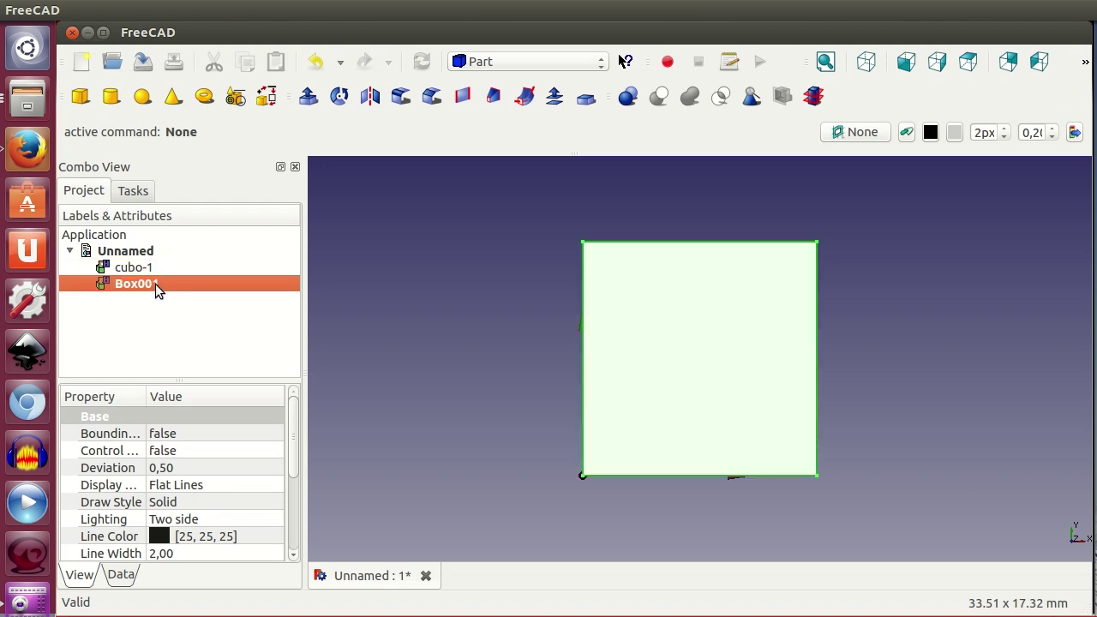
click(156, 284)
text(cubo-2)
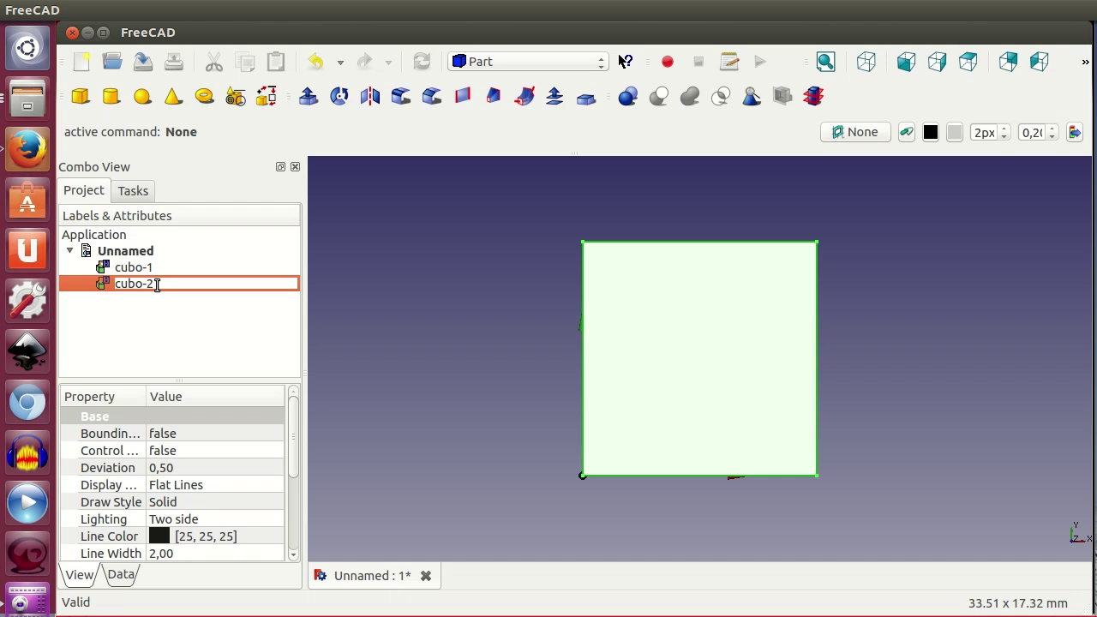
key(Return)
In isometric view, set cubo-2's Placement translation X to 10 mm.
click(856, 76)
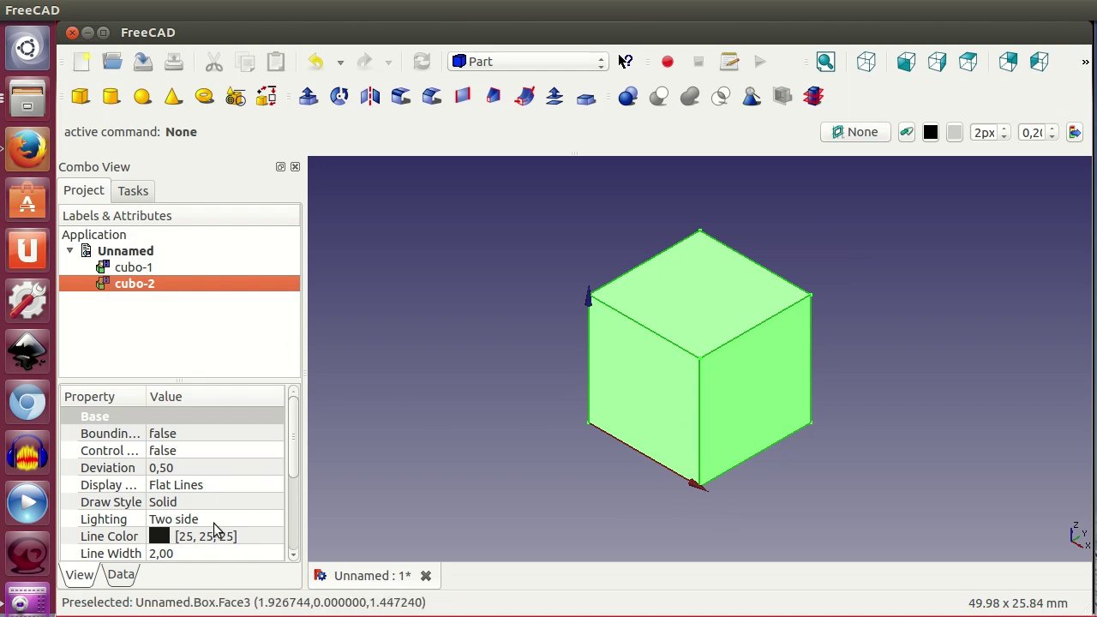
click(121, 576)
click(282, 454)
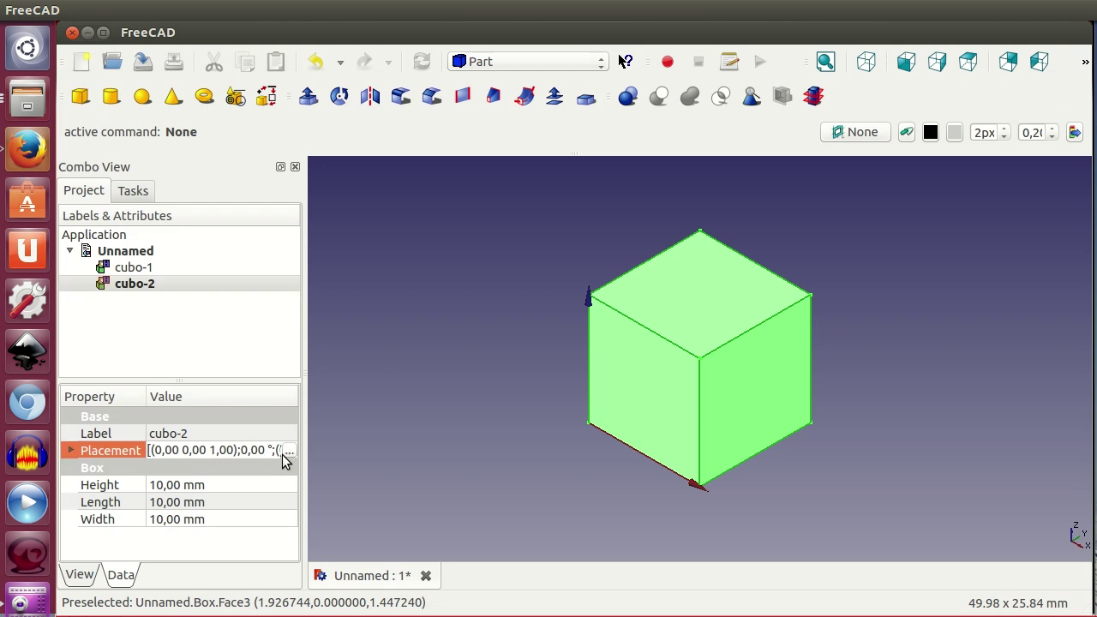
click(288, 452)
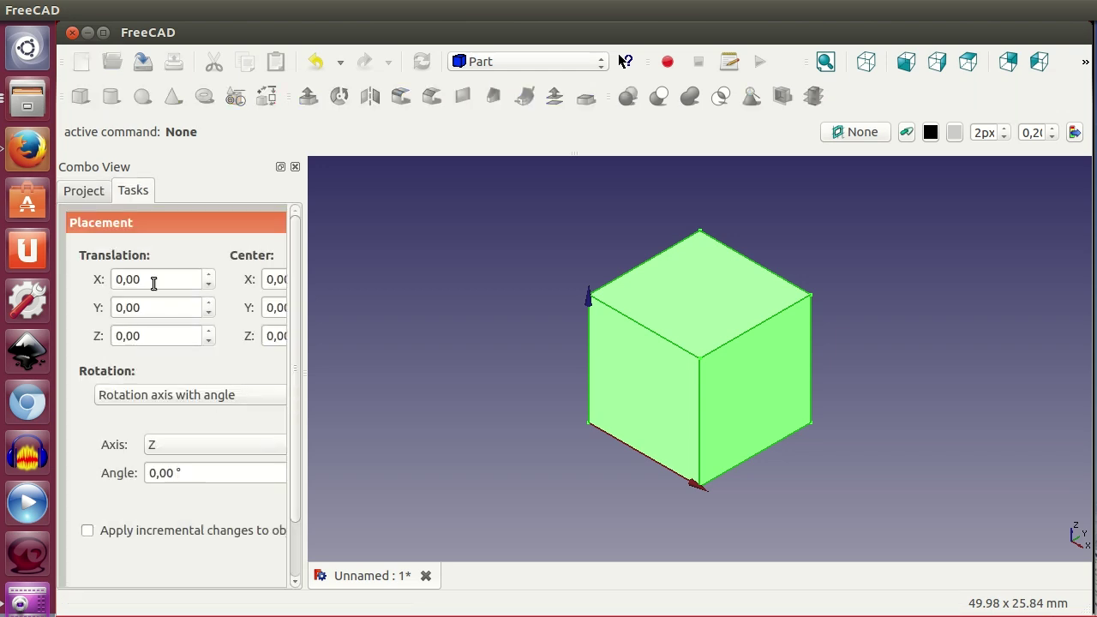
scroll(153, 283, up, 2)
scroll(153, 283, up, 3)
scroll(153, 283, up, 3)
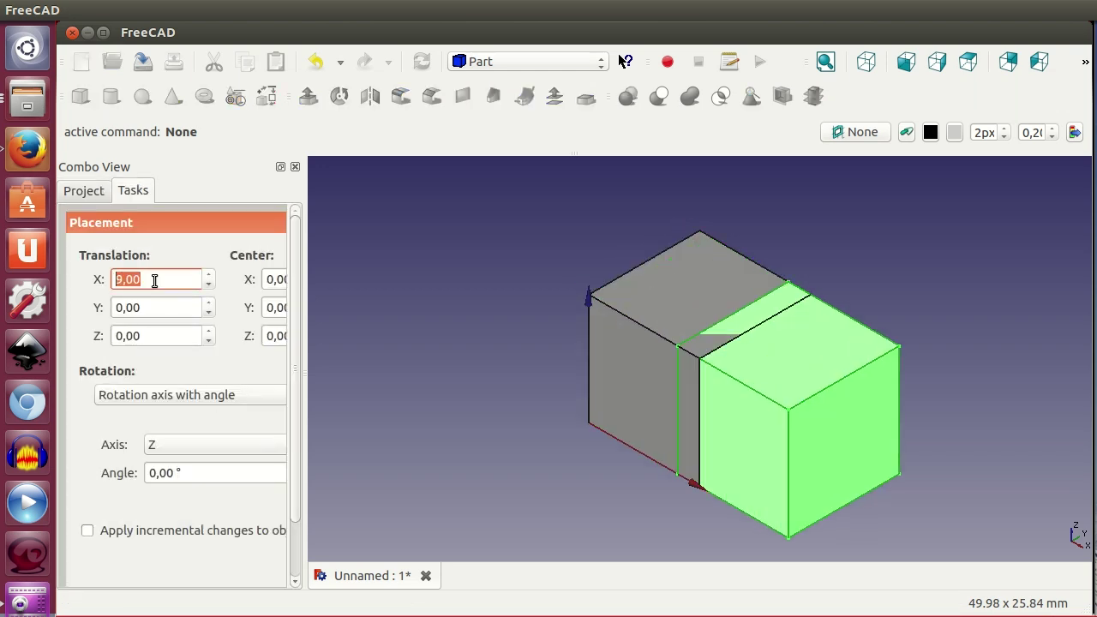
scroll(153, 283, up, 2)
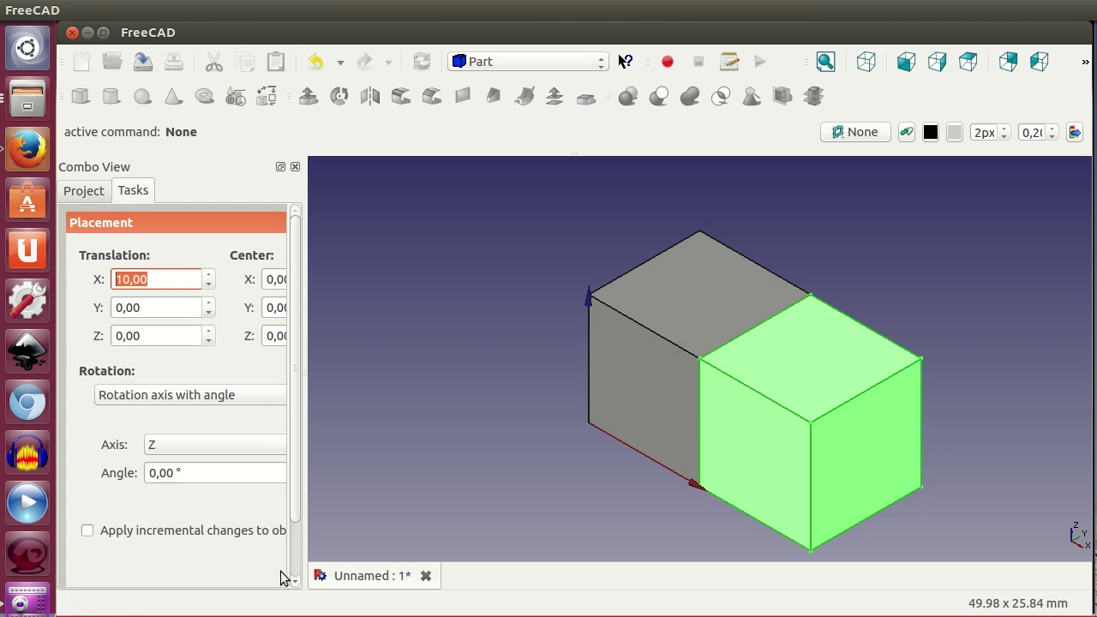
drag(292, 501, 293, 561)
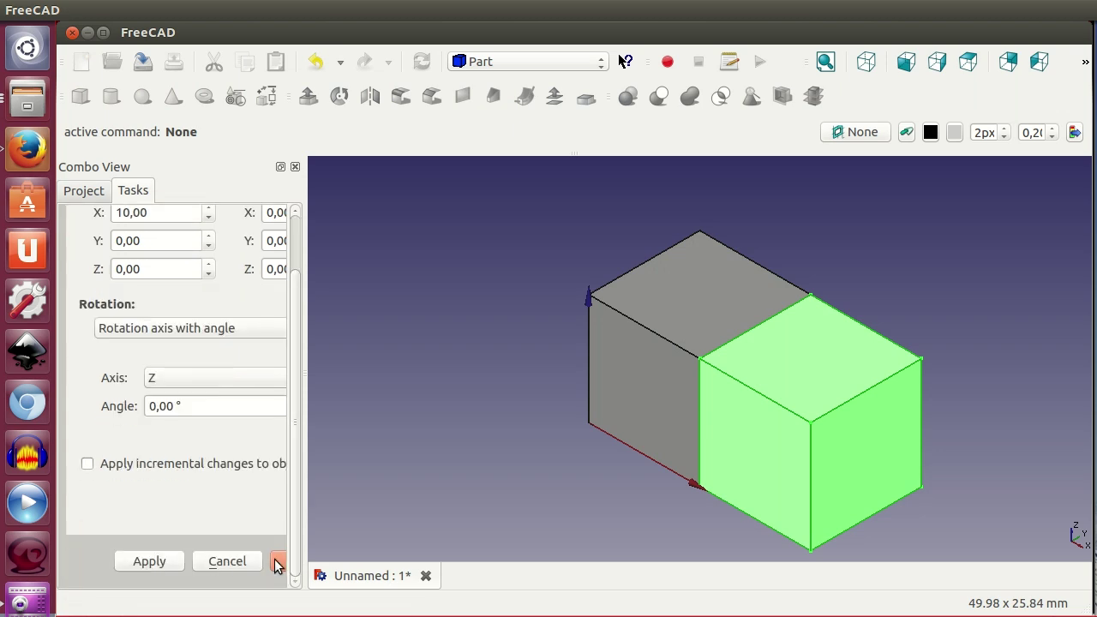
click(277, 561)
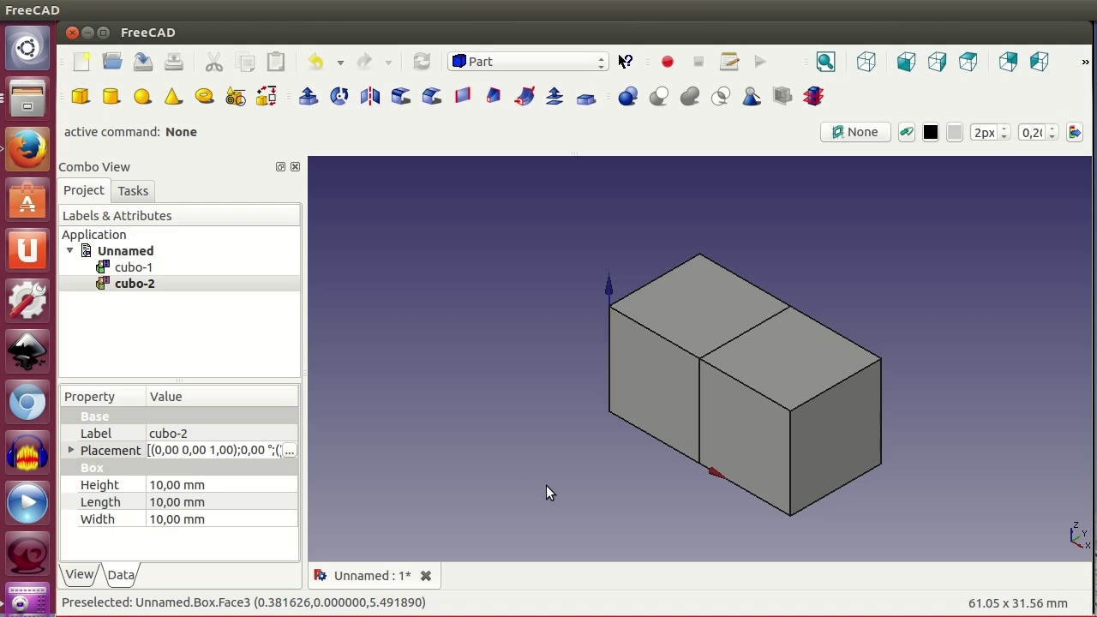
Select cubo-1 and cubo-2 together and fuse them with Part Union.
mouse_move(622, 490)
middle_down()
mouse_move(614, 471)
mouse_move(601, 482)
middle_up()
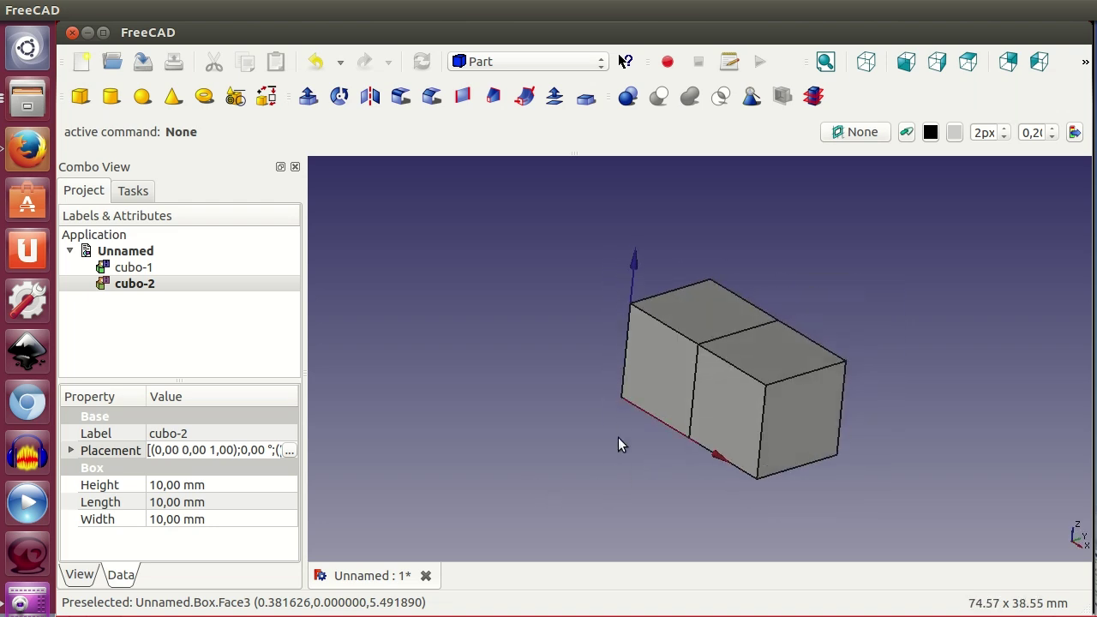
middle_drag(618, 439, 631, 453)
click(158, 265)
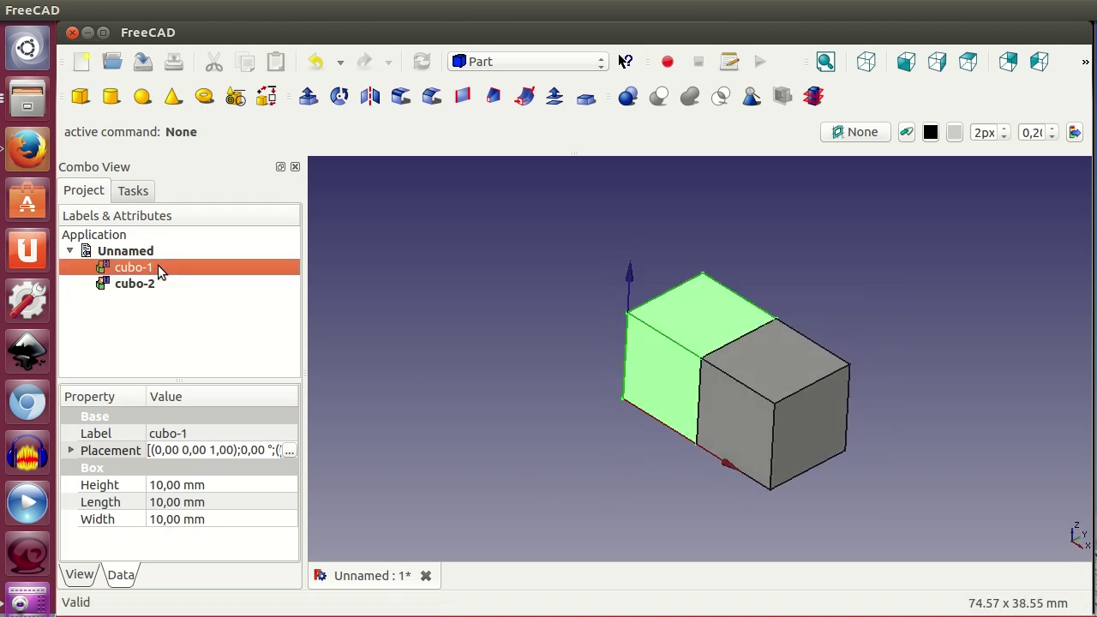
click(169, 284)
click(160, 268)
click(162, 283)
click(157, 267)
click(135, 283)
mouse_move(544, 427)
middle_down()
mouse_move(523, 398)
mouse_move(546, 396)
mouse_move(552, 333)
middle_up()
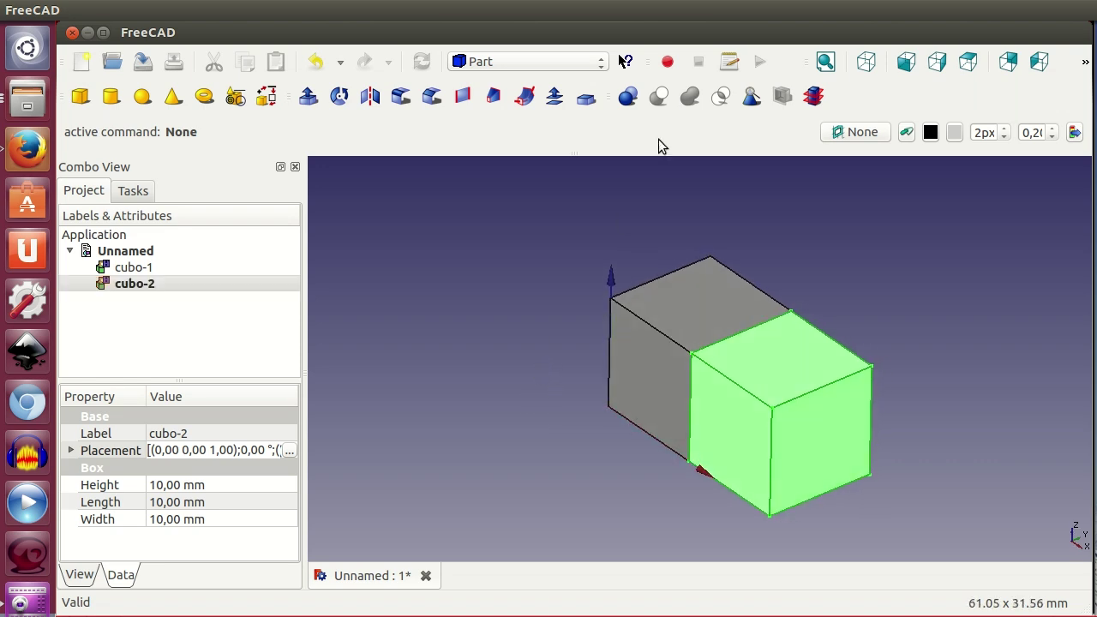
click(150, 267)
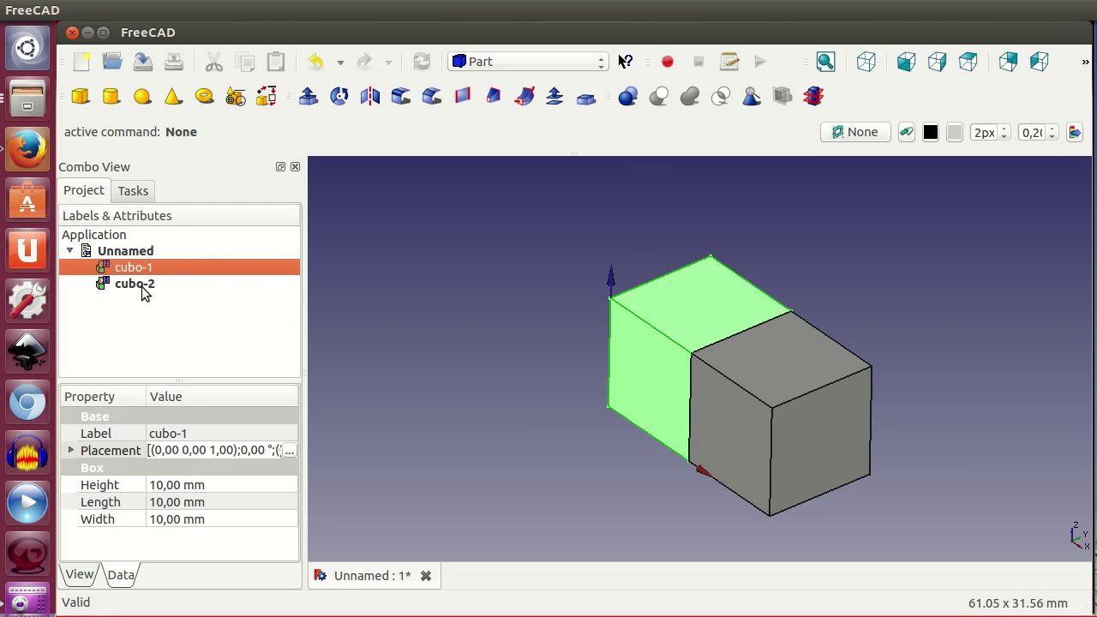
ctrl+click(142, 287)
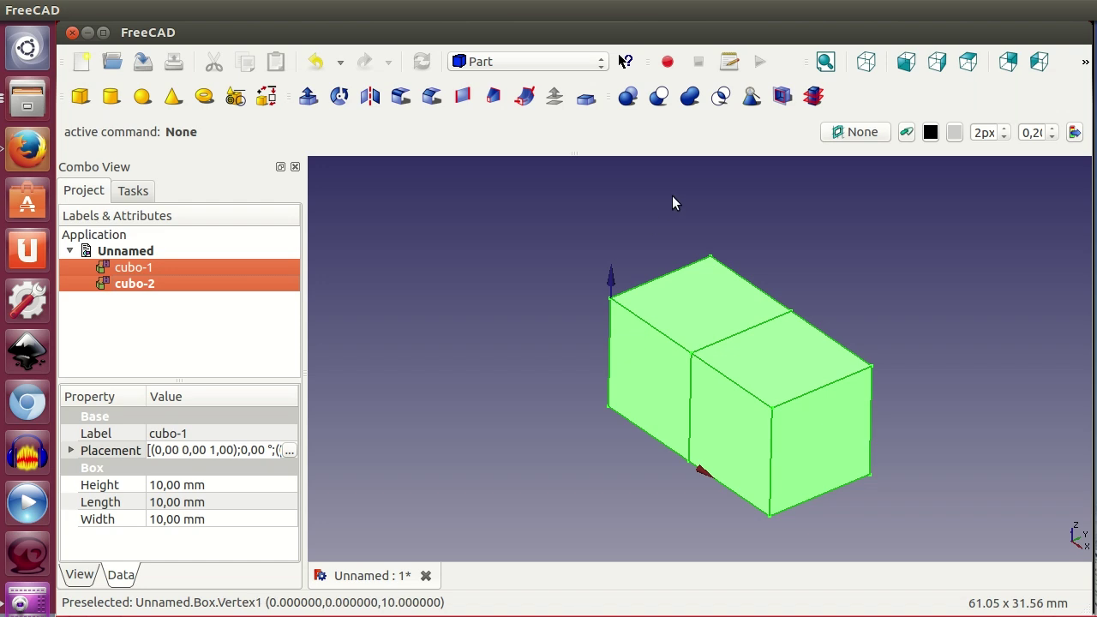
click(690, 99)
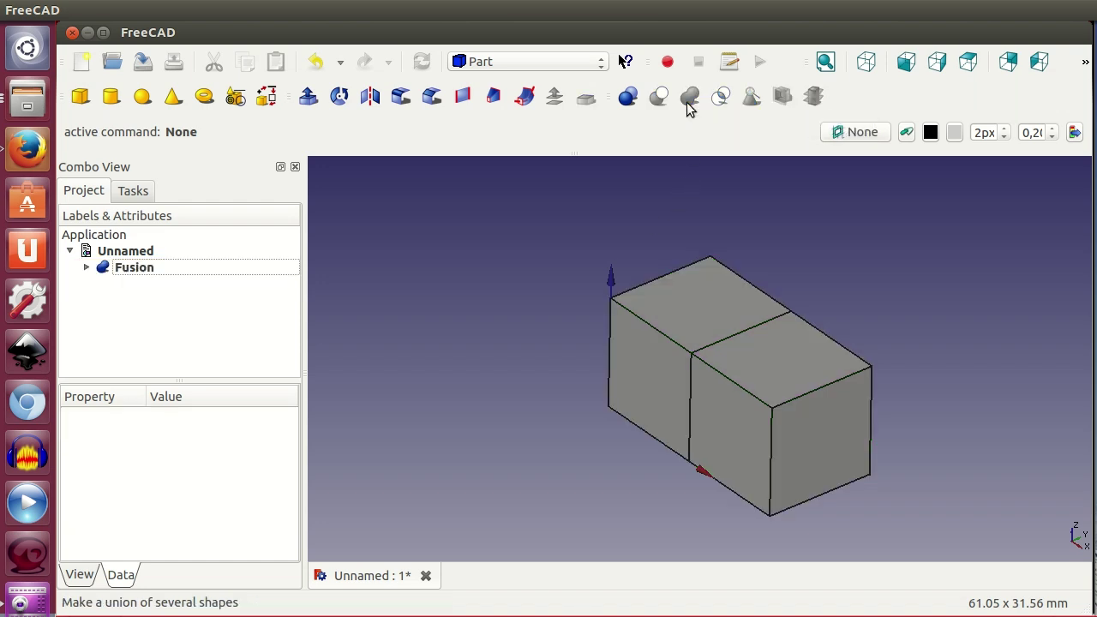
Inspect the fused block and expand Fusion to list cubo-1 and cubo-2.
middle_drag(882, 473, 941, 426)
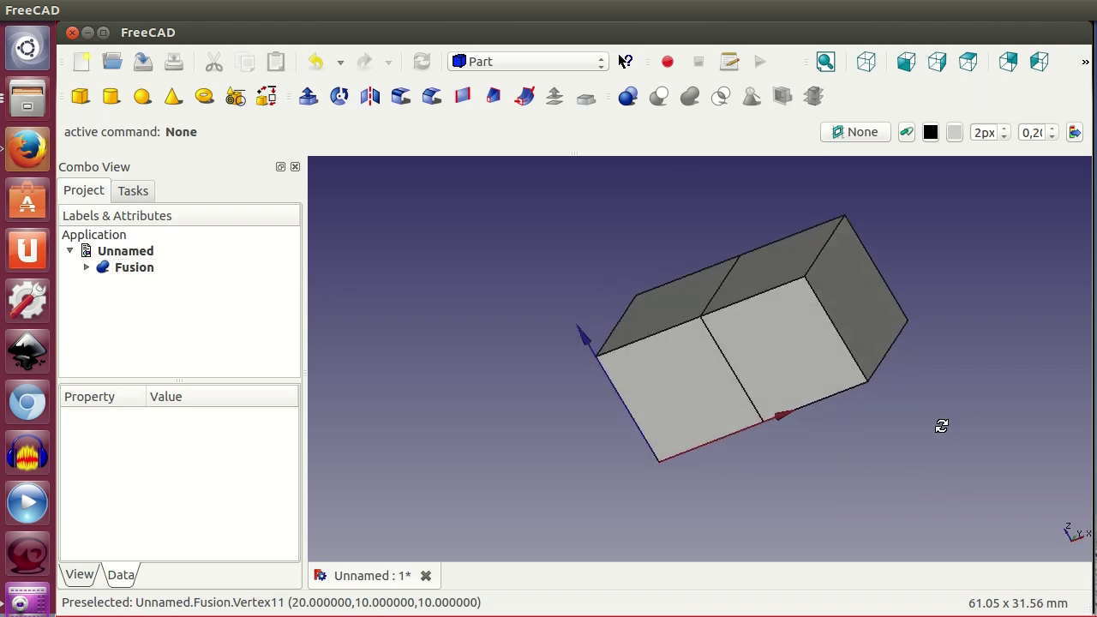
key(0)
click(764, 375)
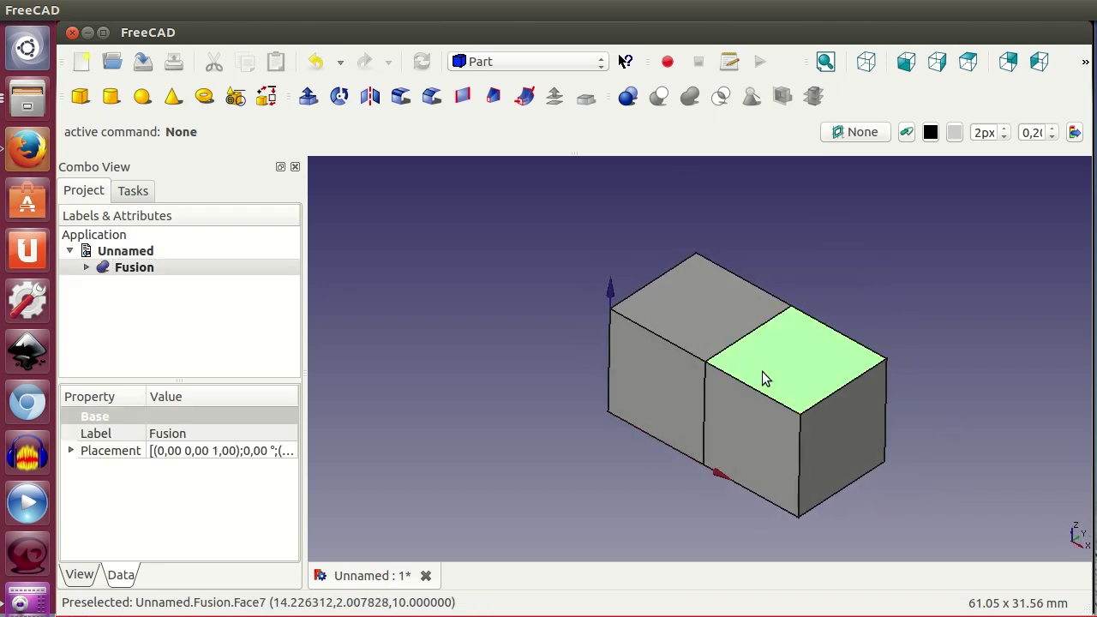
click(765, 378)
scroll(774, 406, down, 2)
mouse_move(813, 443)
middle_down()
mouse_move(609, 450)
mouse_move(823, 429)
middle_up()
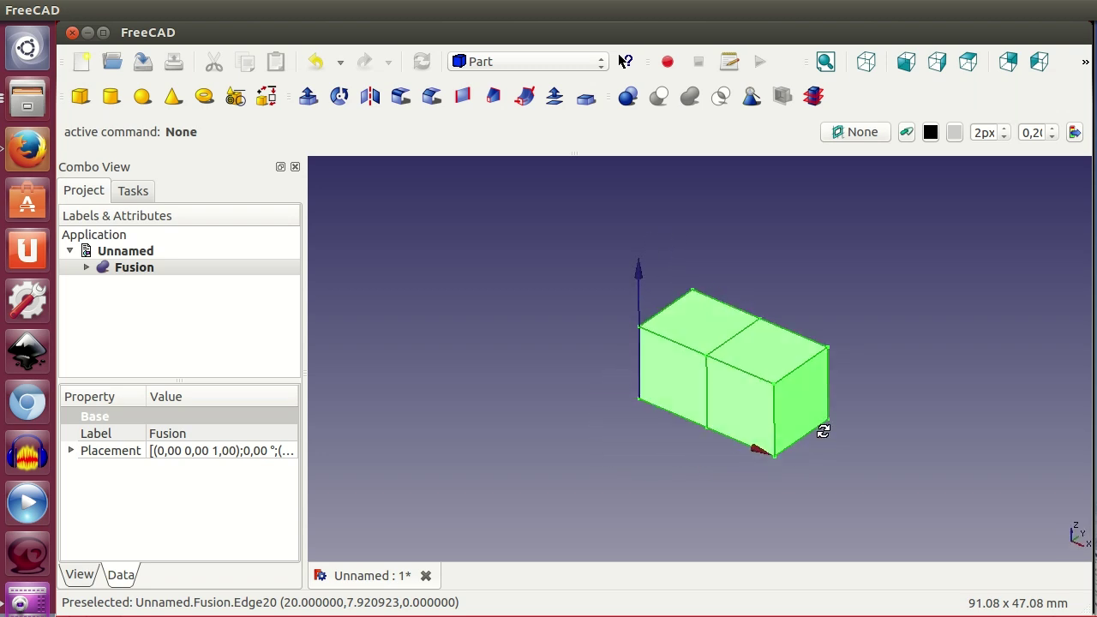
click(765, 378)
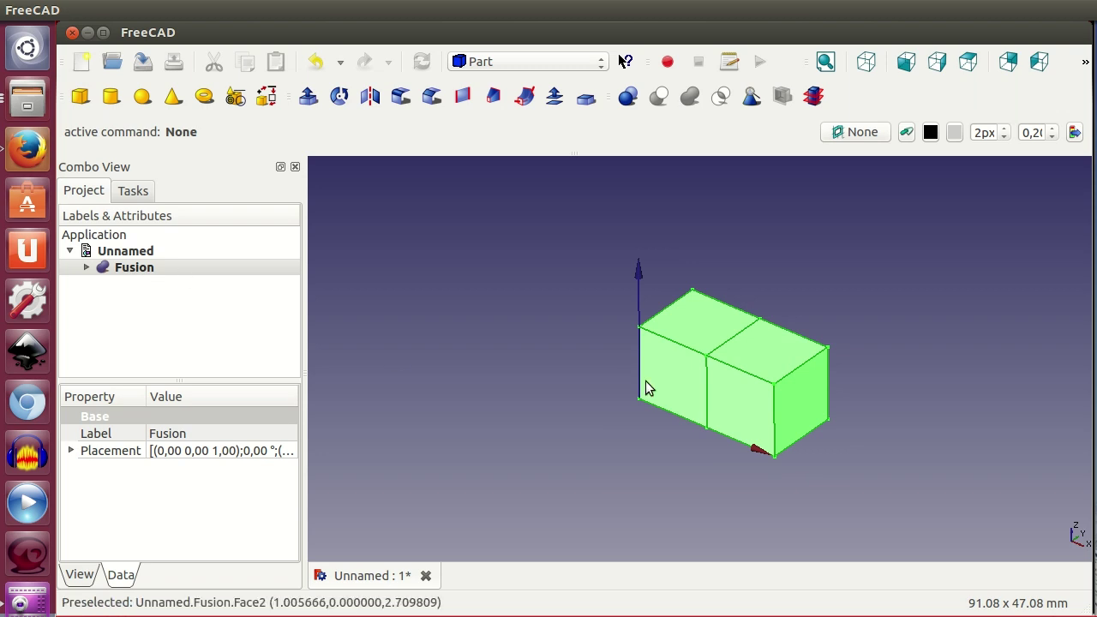
click(85, 268)
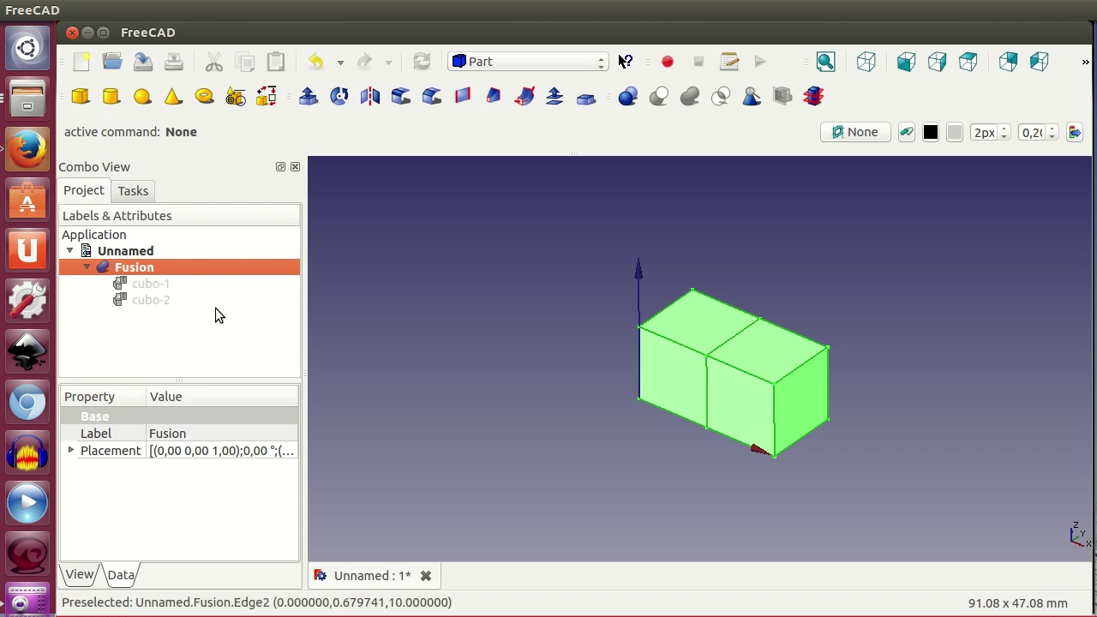
Change cubo-1's Height to 14 mm inside the Fusion.
click(166, 301)
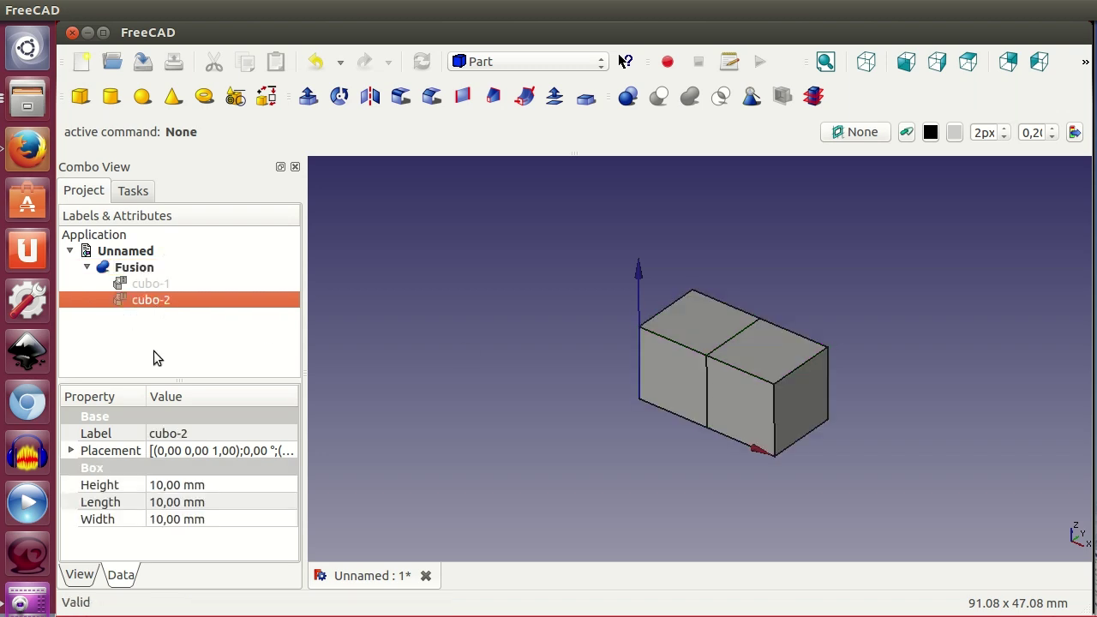
click(162, 283)
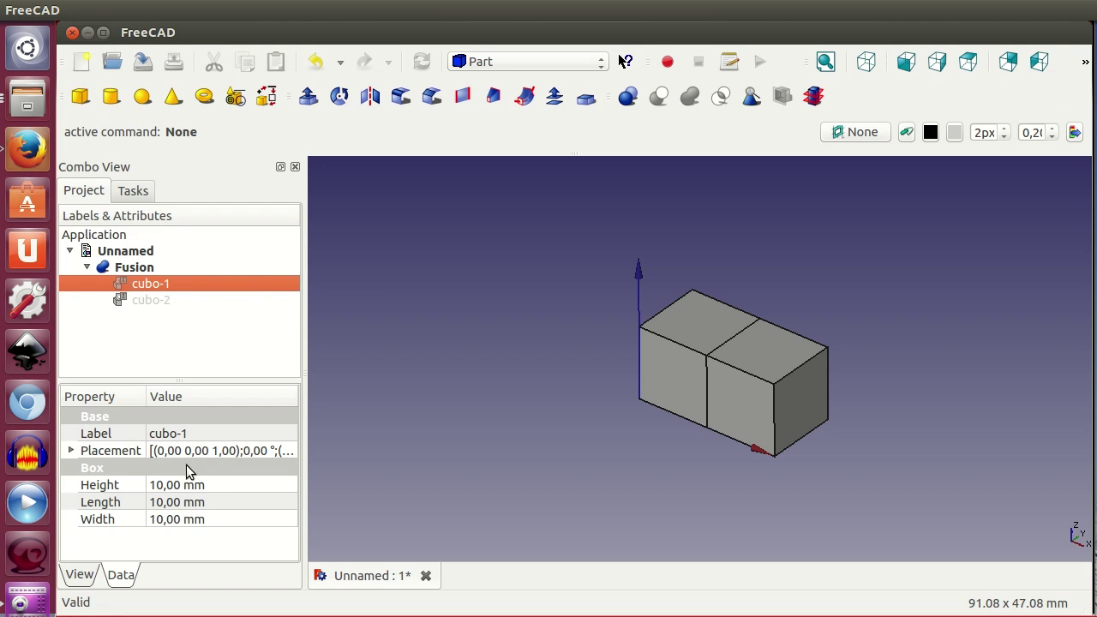
click(197, 485)
key(Return)
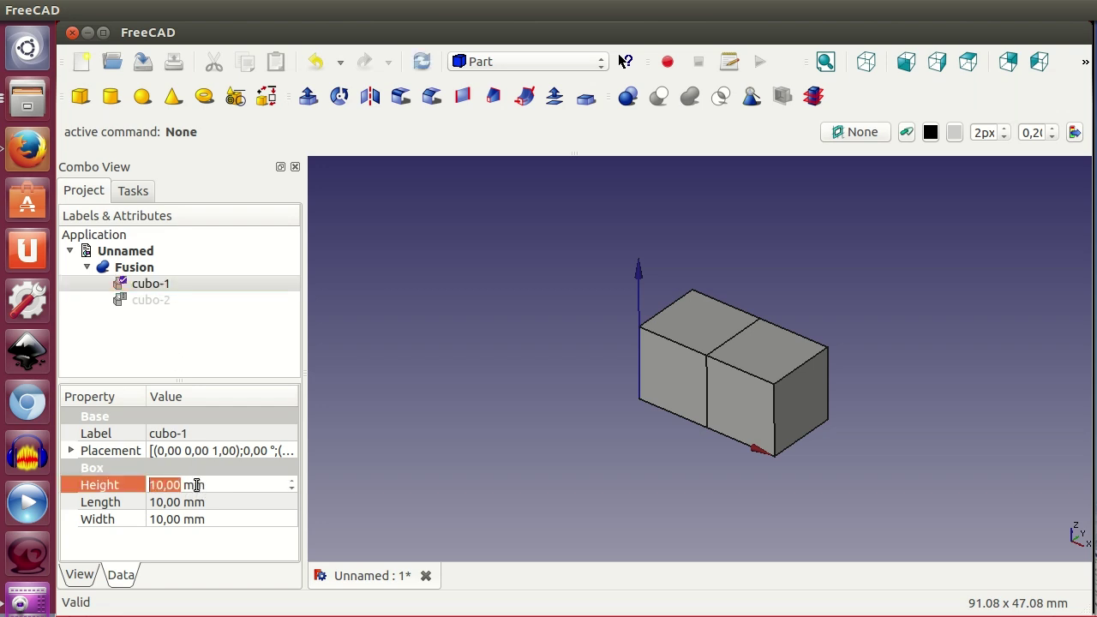
text(14)
click(241, 501)
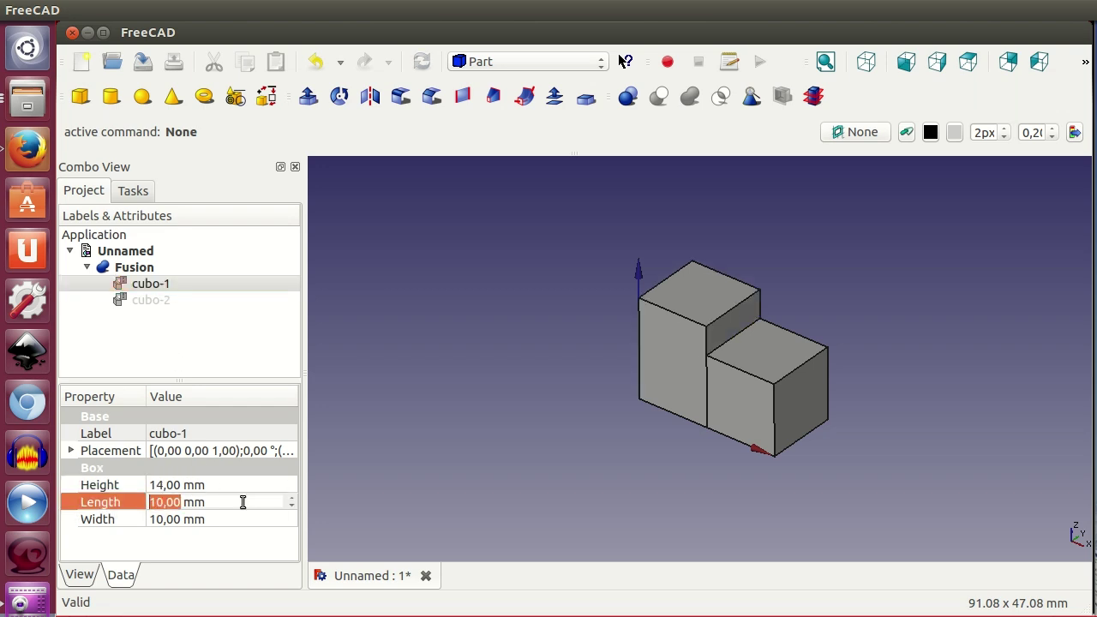
click(160, 300)
click(137, 267)
Orbit around the stepped solid, deselect it, and return to the isometric view.
mouse_move(595, 455)
middle_down()
mouse_move(673, 361)
mouse_move(561, 434)
middle_up()
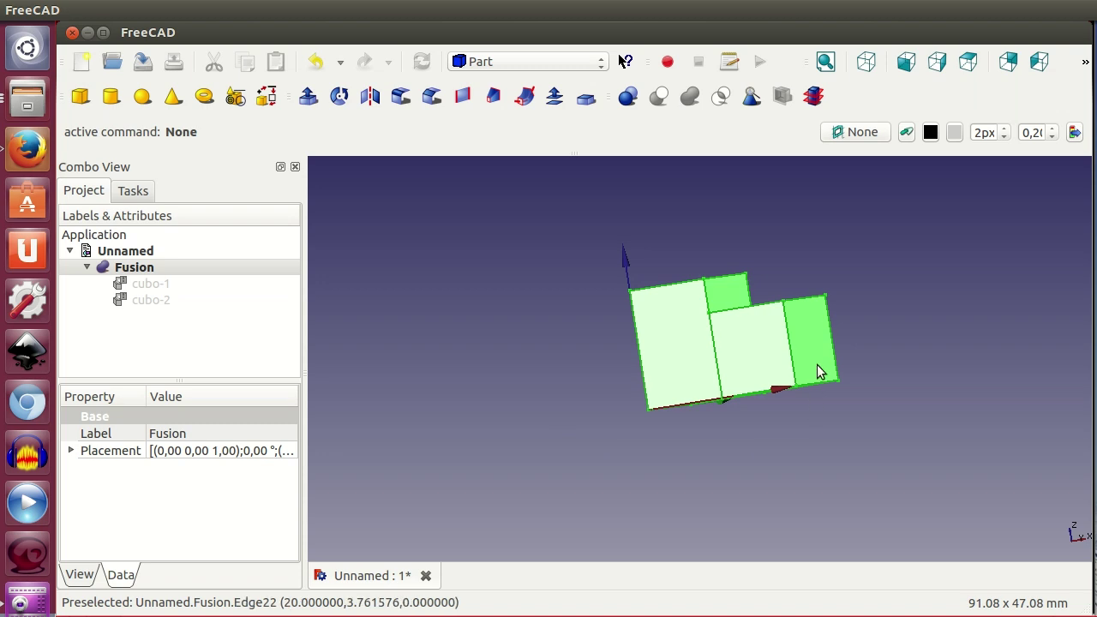
middle_drag(820, 372, 674, 392)
middle_drag(819, 414, 681, 436)
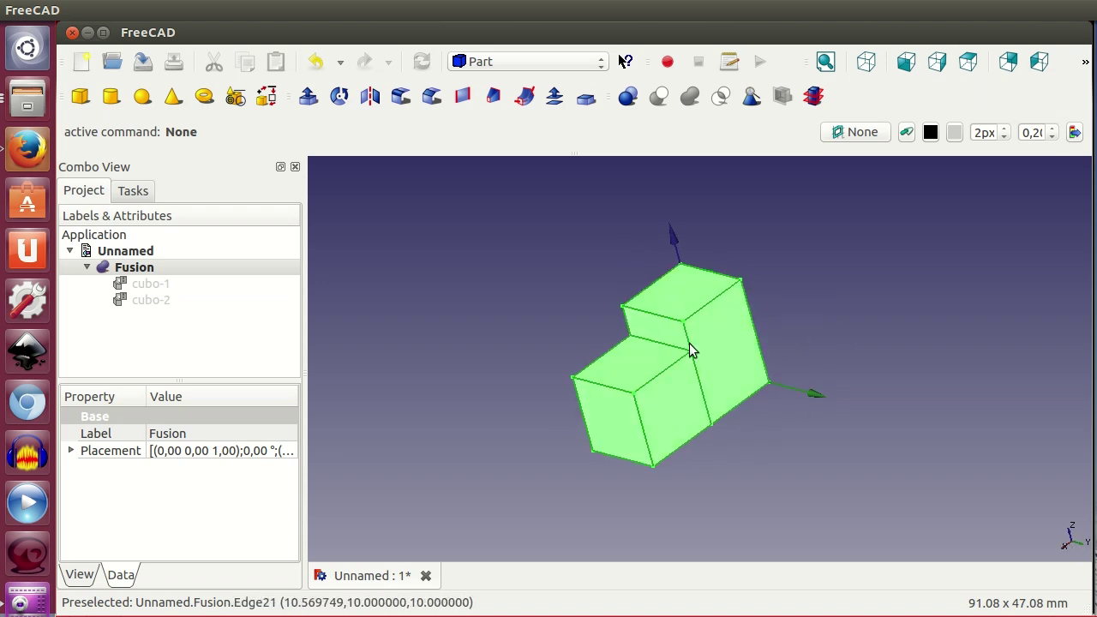
click(479, 348)
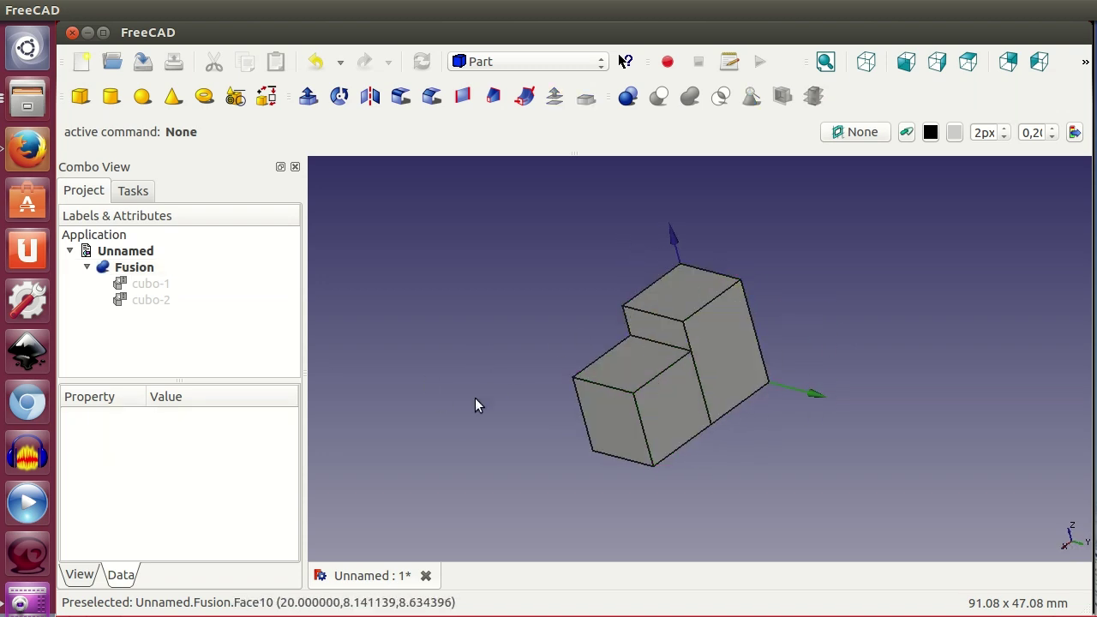
mouse_move(452, 442)
middle_down()
mouse_move(711, 421)
mouse_move(697, 466)
mouse_move(649, 434)
mouse_move(586, 470)
middle_up()
key(0)
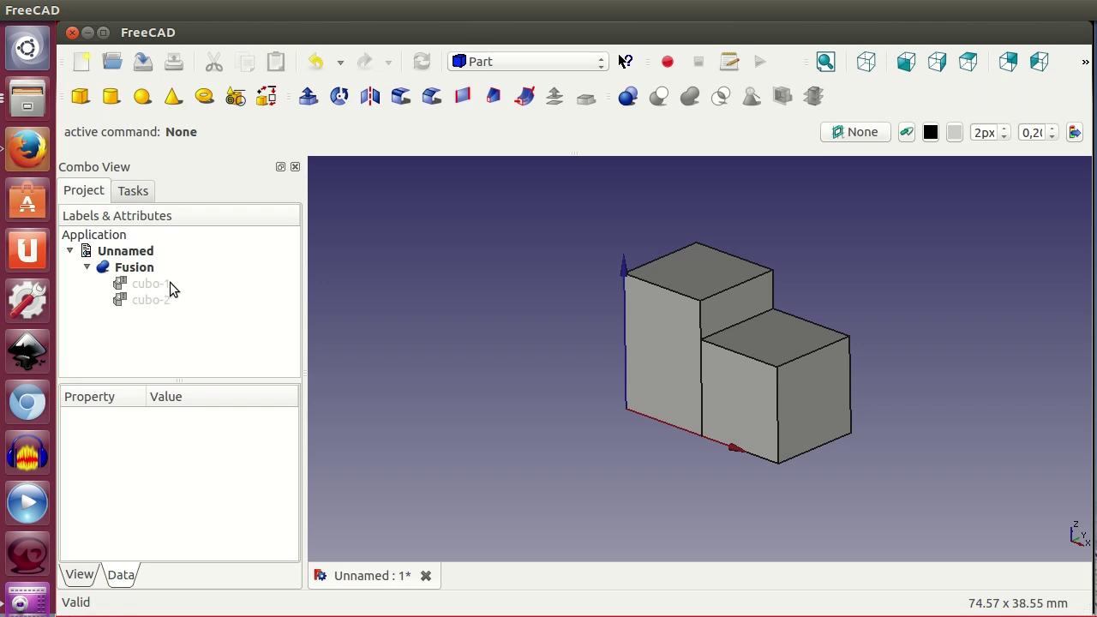
Collapse the Fusion's children and rename the Fusion to mi-pieza.
click(137, 269)
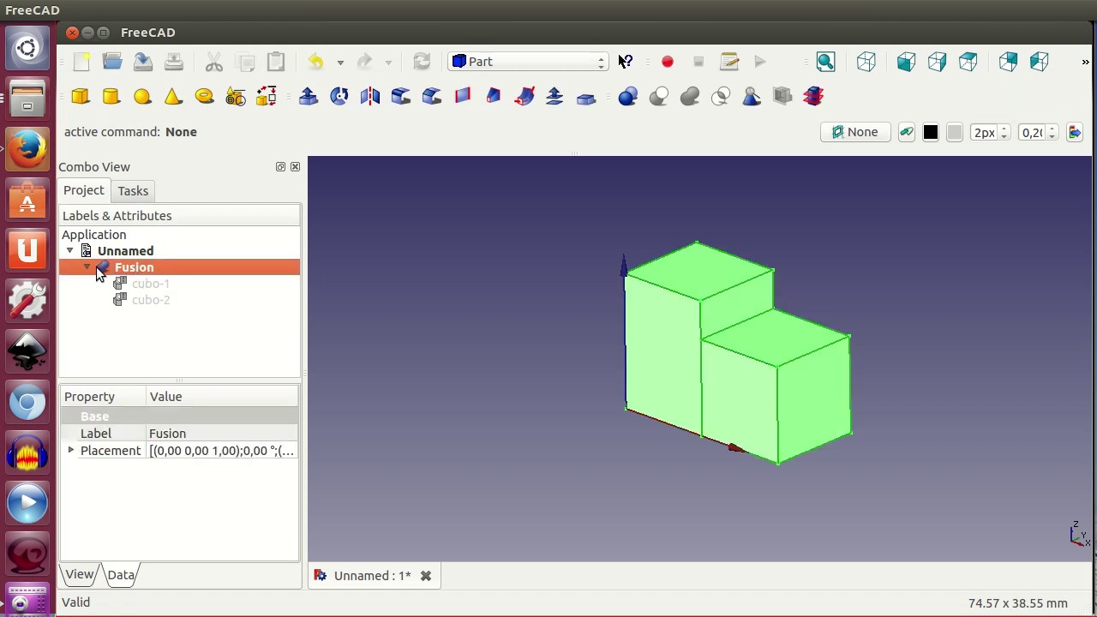
click(86, 267)
click(149, 265)
text(m)
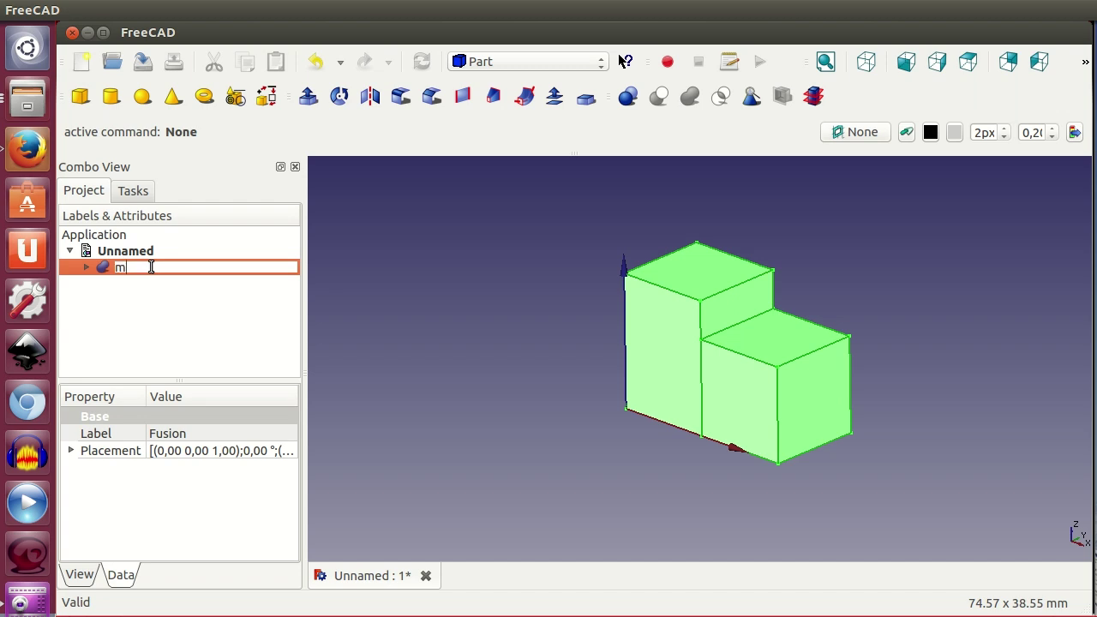
text(i-pieza)
key(Return)
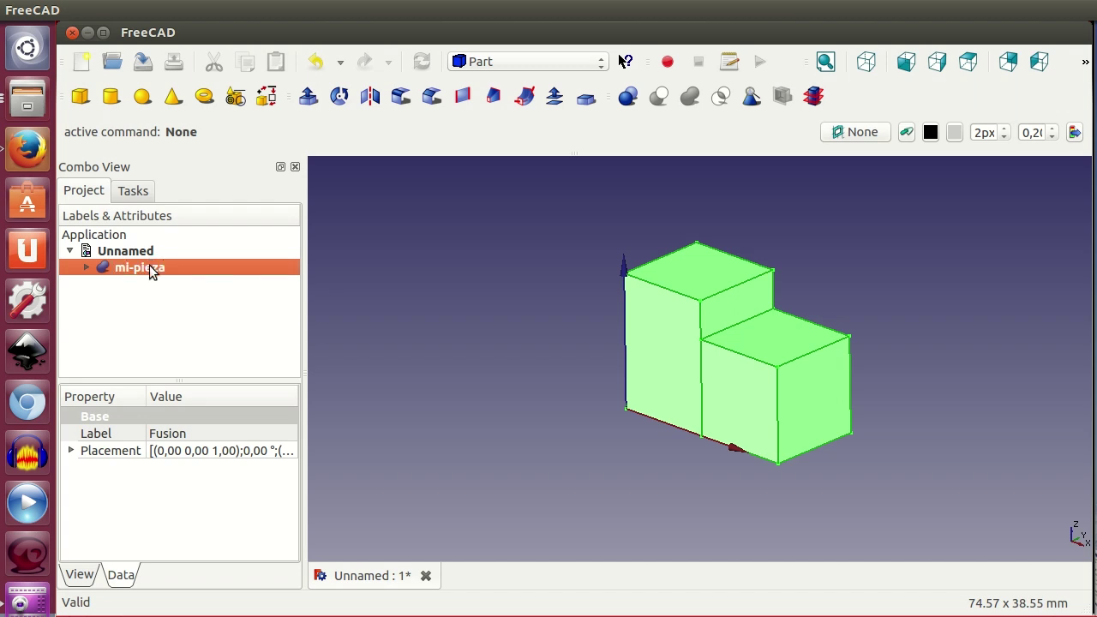
mouse_move(257, 10)
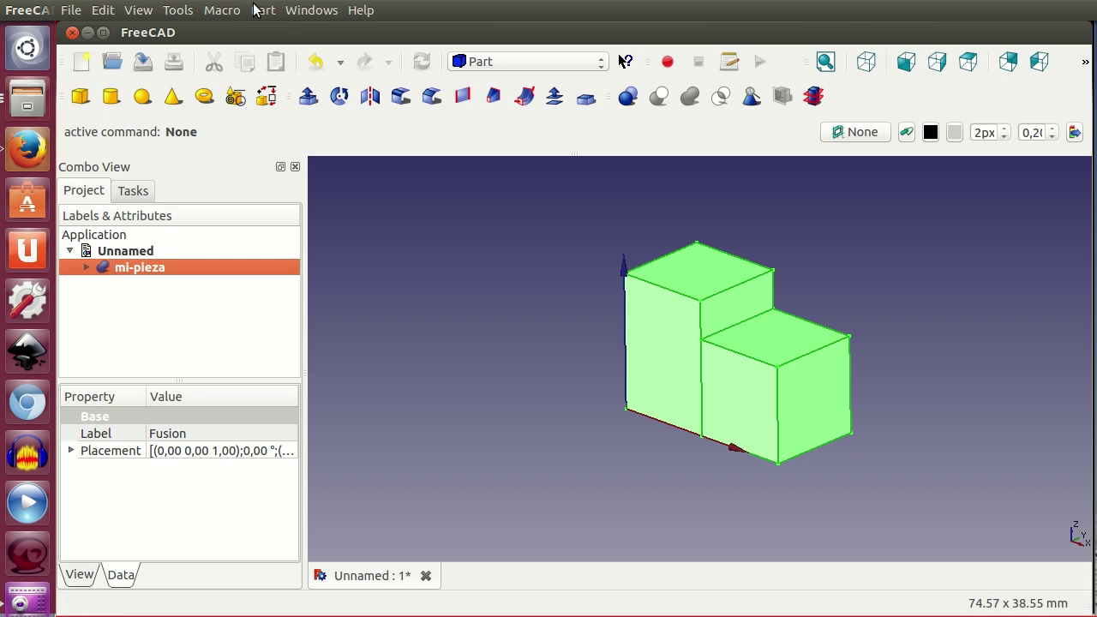
click(180, 9)
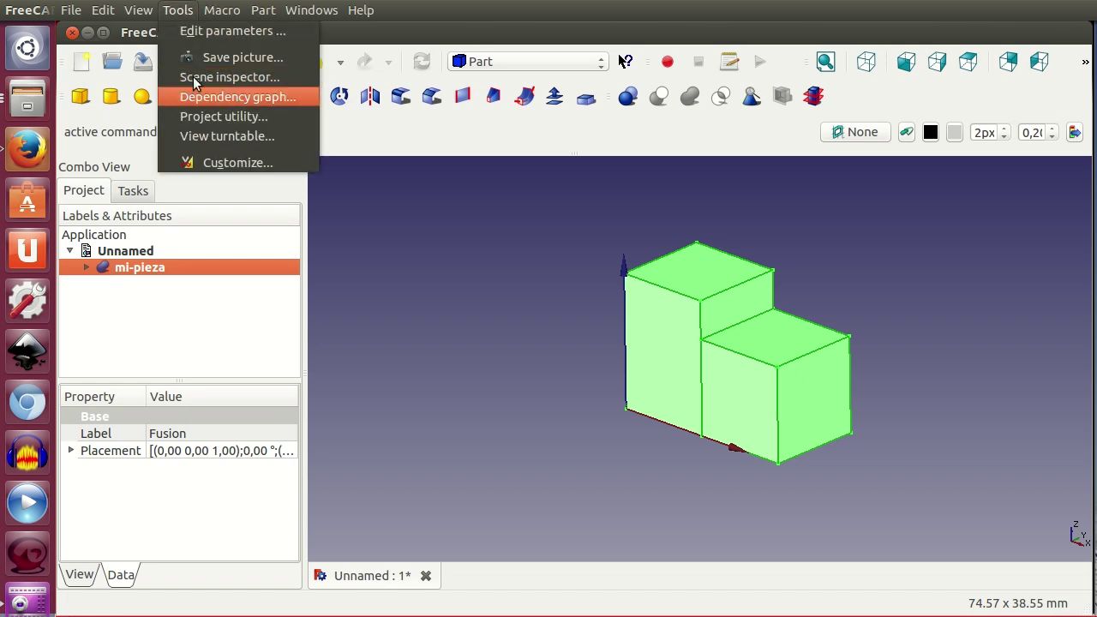
Generate the document's dependency graph, glancing at the Graphviz note in gedit.
click(259, 96)
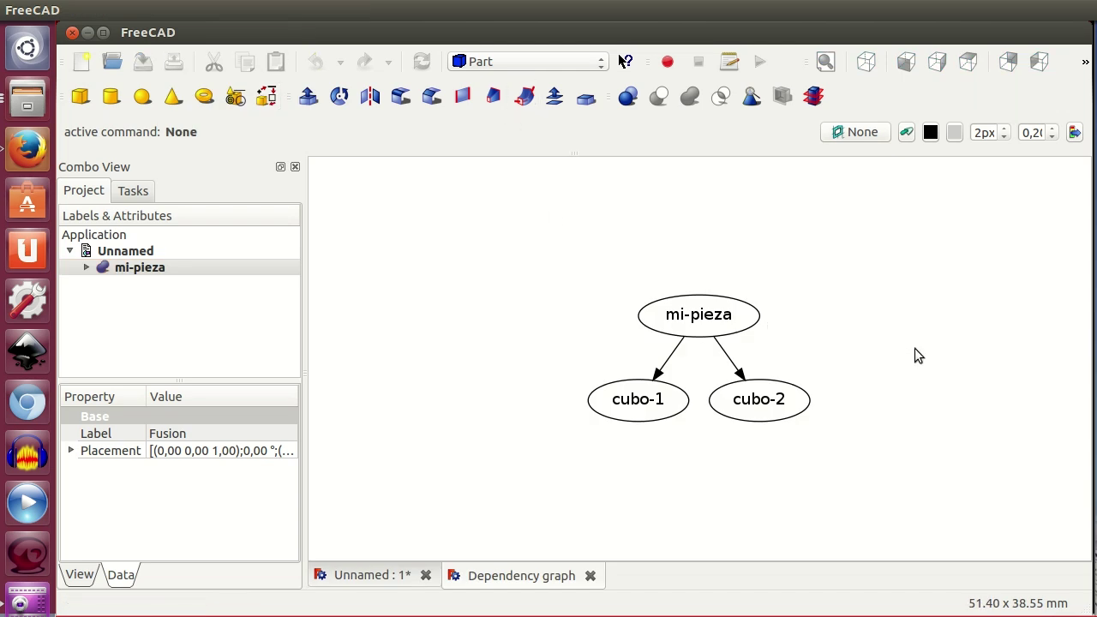
key(alt+Tab)
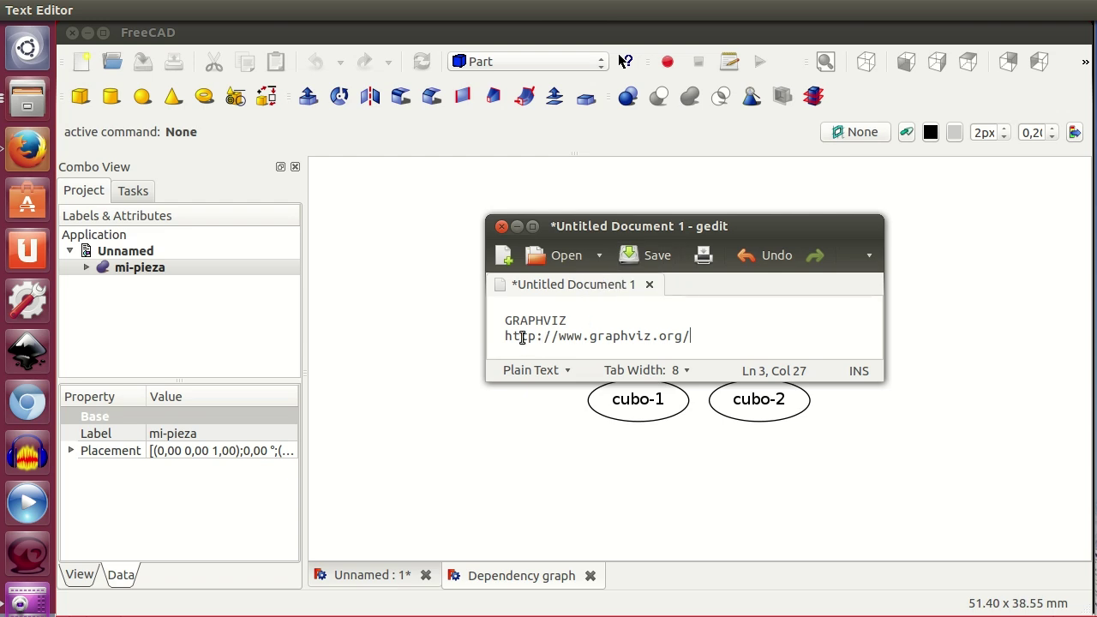
click(502, 228)
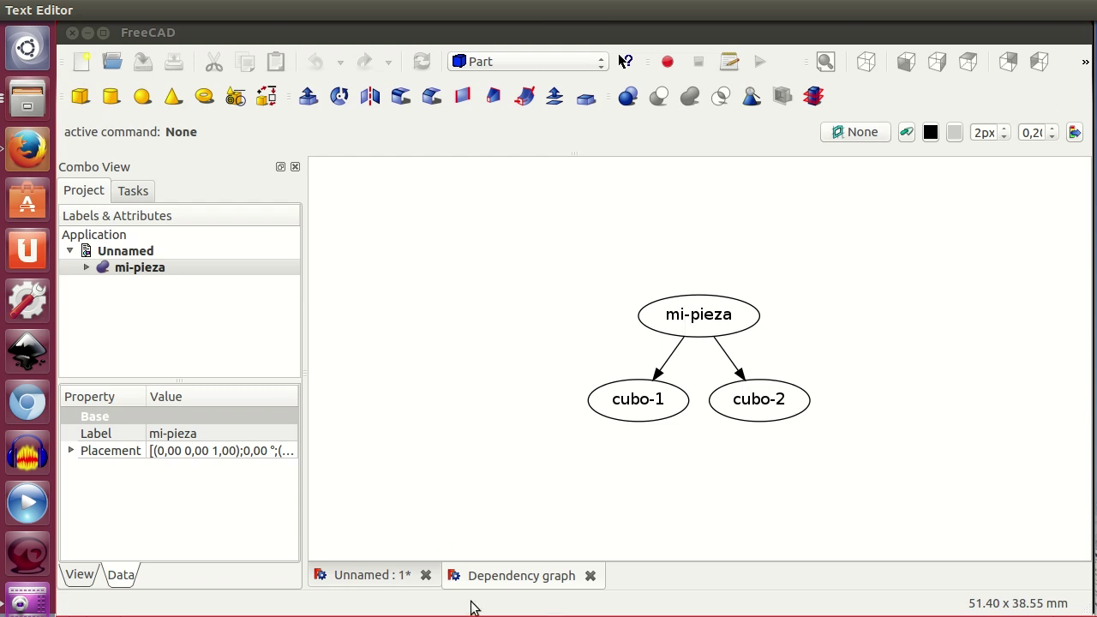
Back on the Unnamed 3D tab, reorient the stepped mi-pieza and select it.
click(369, 576)
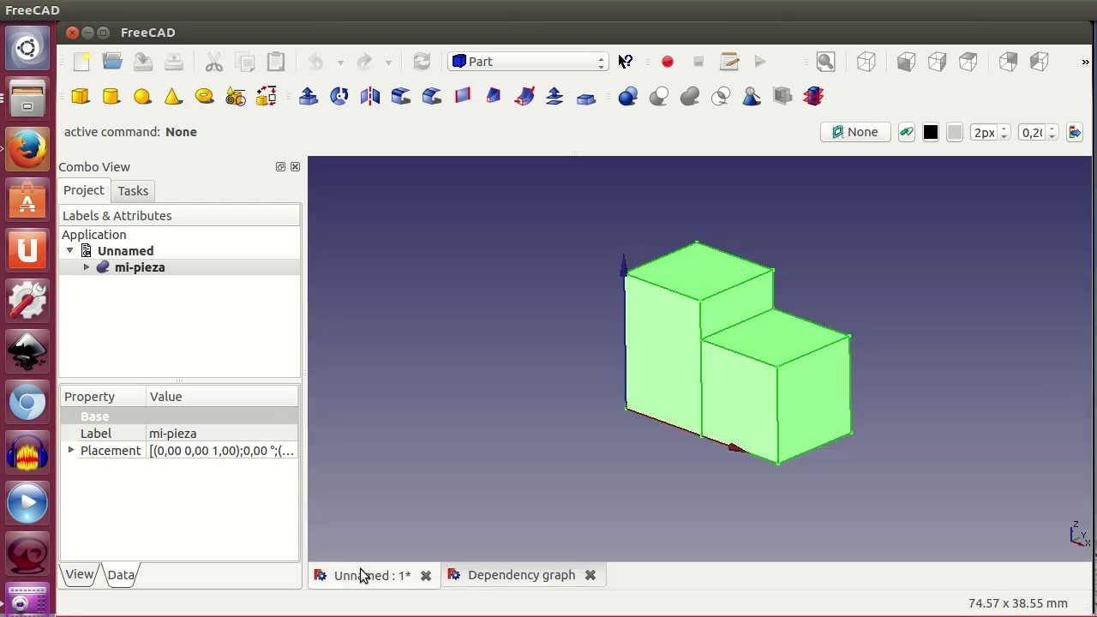
click(601, 459)
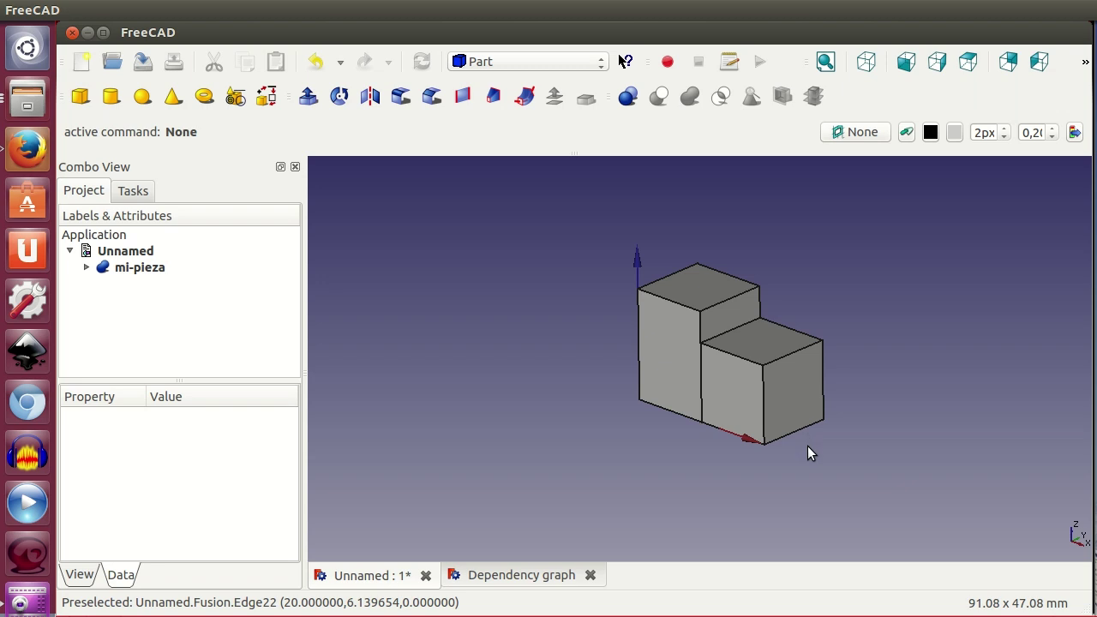
middle_drag(678, 472, 675, 439)
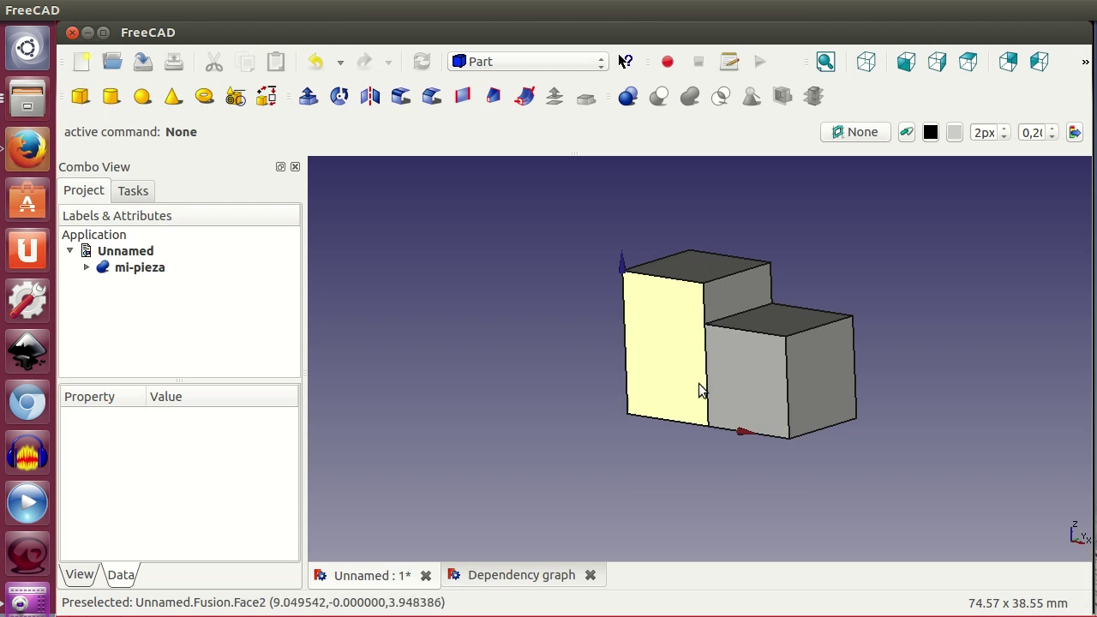
scroll(699, 390, up, 2)
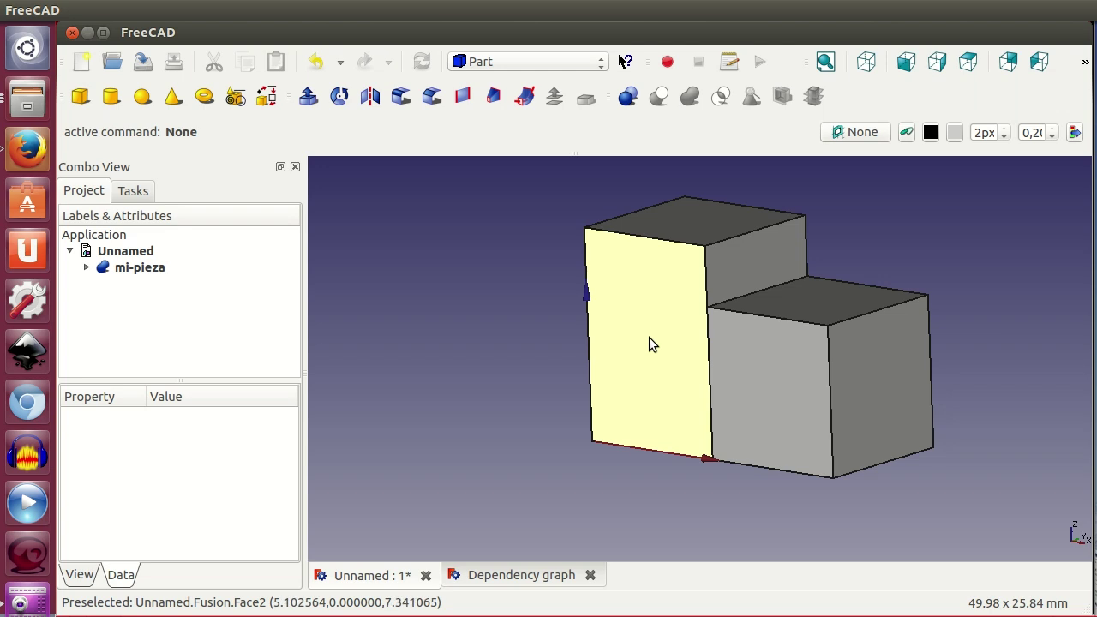
scroll(702, 366, down, 1)
mouse_move(715, 390)
middle_down()
mouse_move(649, 404)
mouse_move(678, 411)
middle_up()
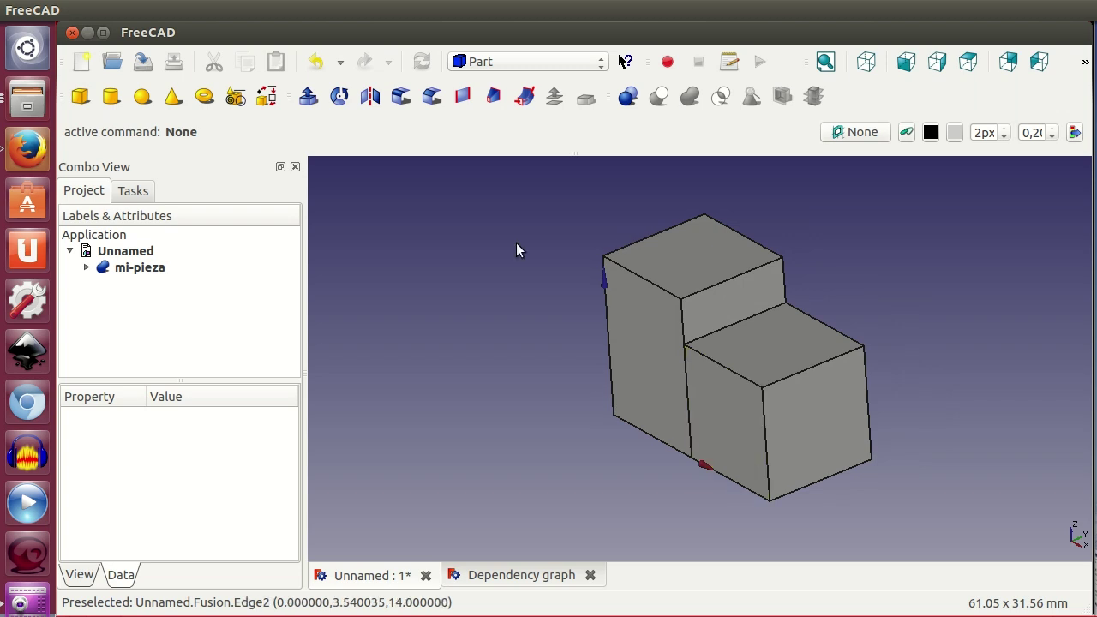
click(153, 271)
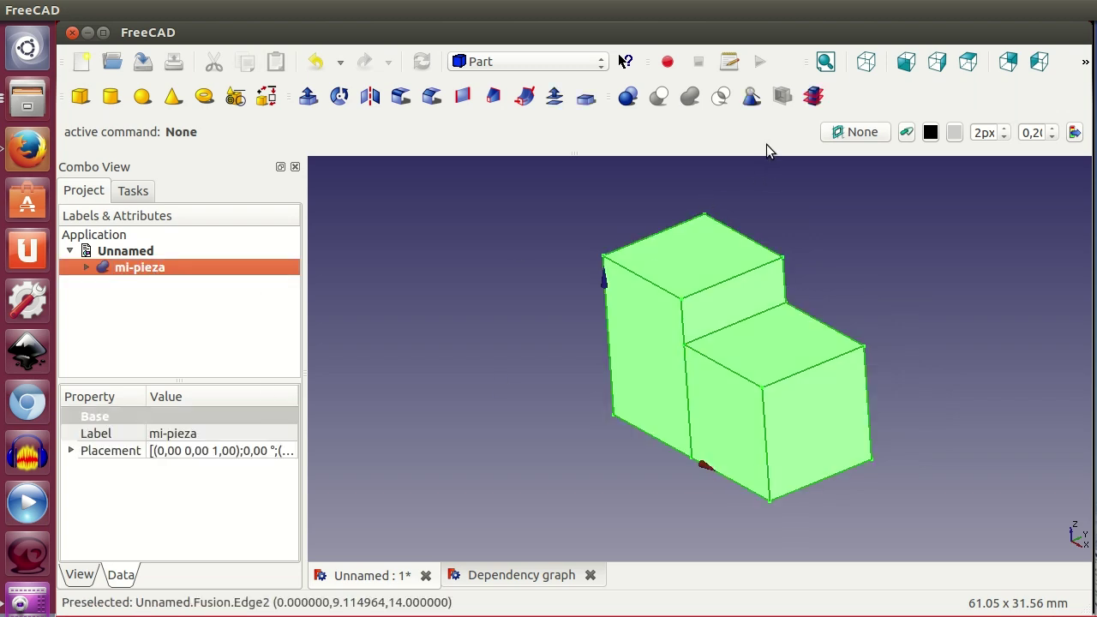
click(751, 97)
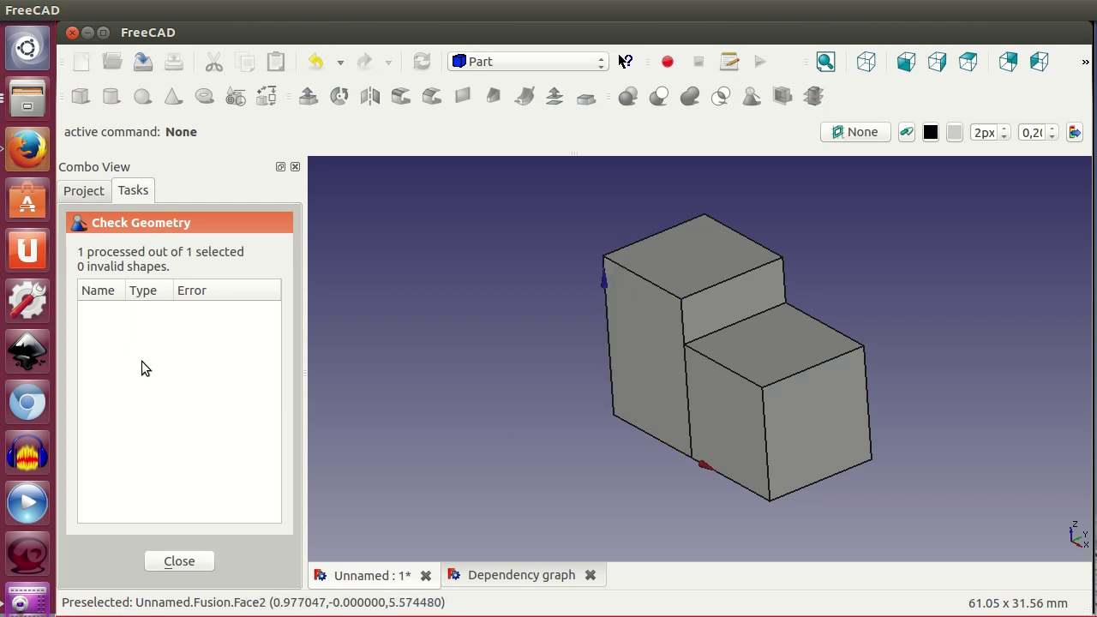
click(179, 561)
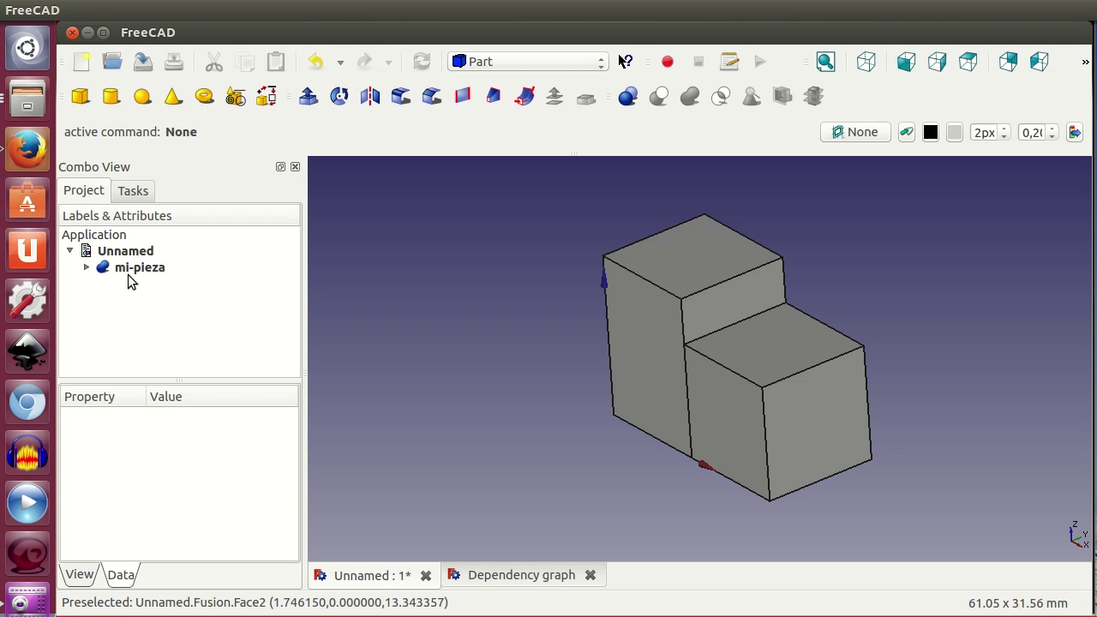
click(130, 269)
Apply Part > Refine shape to mi-pieza, inspect it, and select mi-pieza001.
click(264, 9)
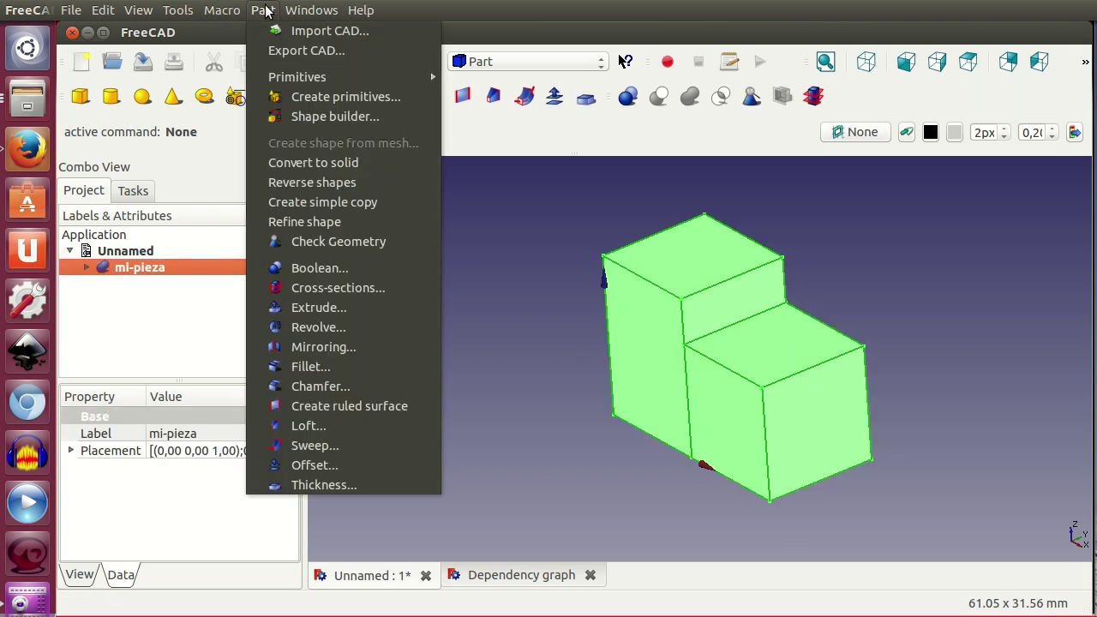
click(333, 223)
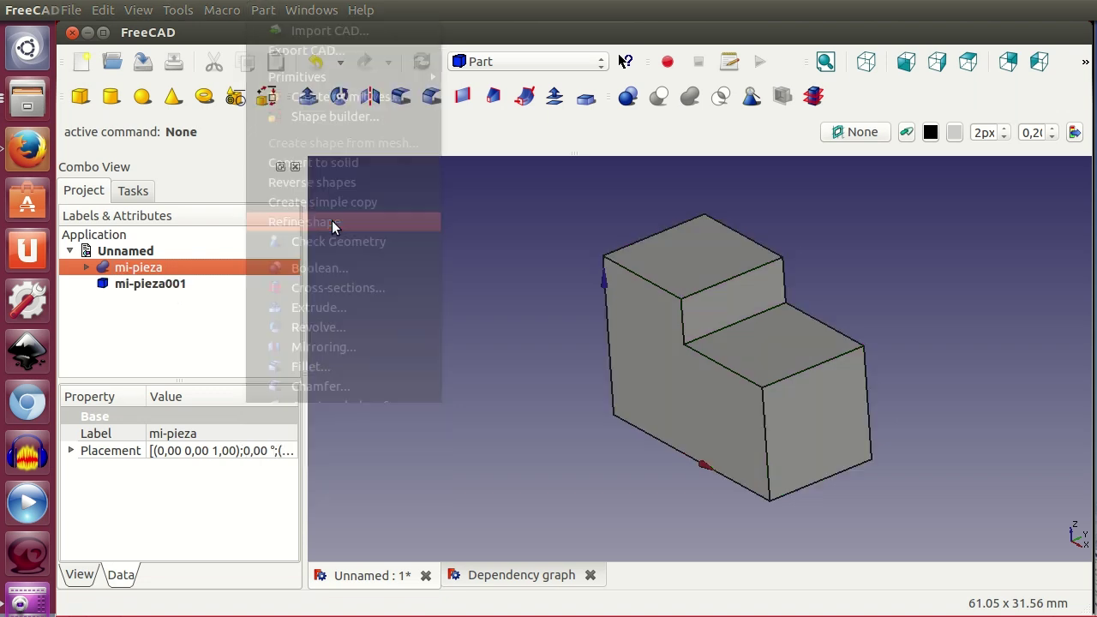
mouse_move(806, 334)
middle_down()
mouse_move(558, 326)
mouse_move(877, 307)
mouse_move(845, 299)
middle_up()
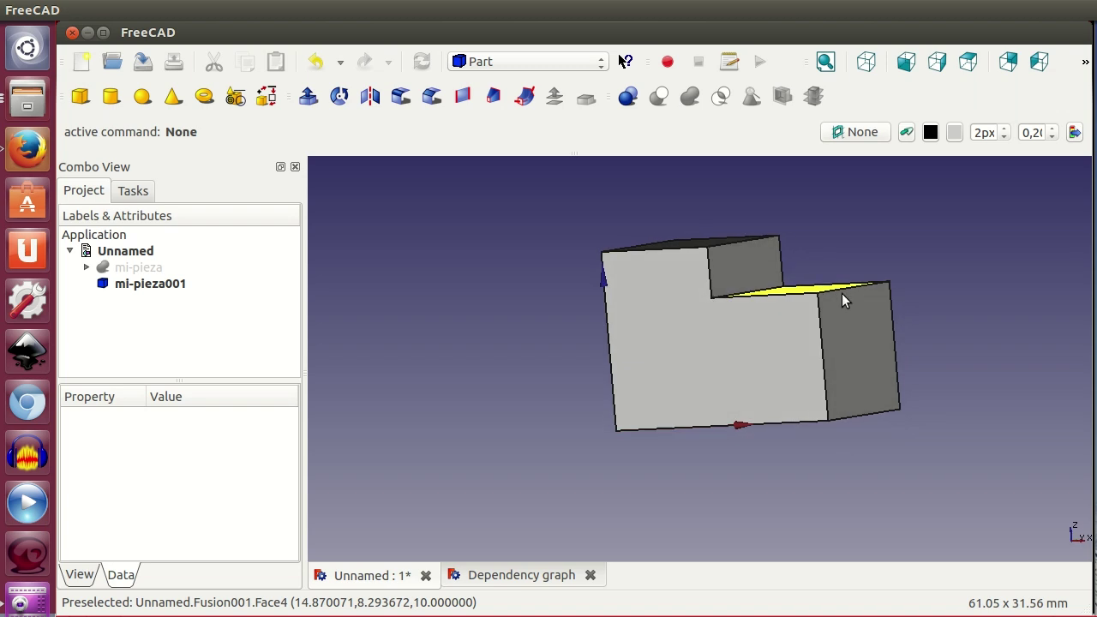
middle_drag(775, 354, 729, 232)
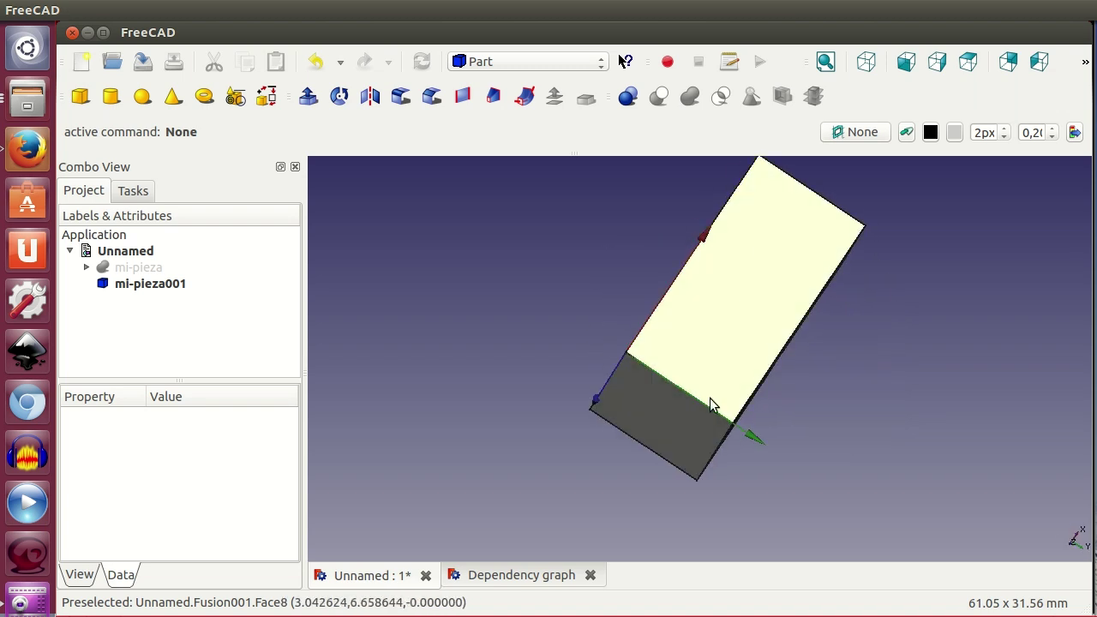
mouse_move(811, 246)
middle_down()
mouse_move(760, 400)
mouse_move(902, 336)
mouse_move(715, 314)
middle_up()
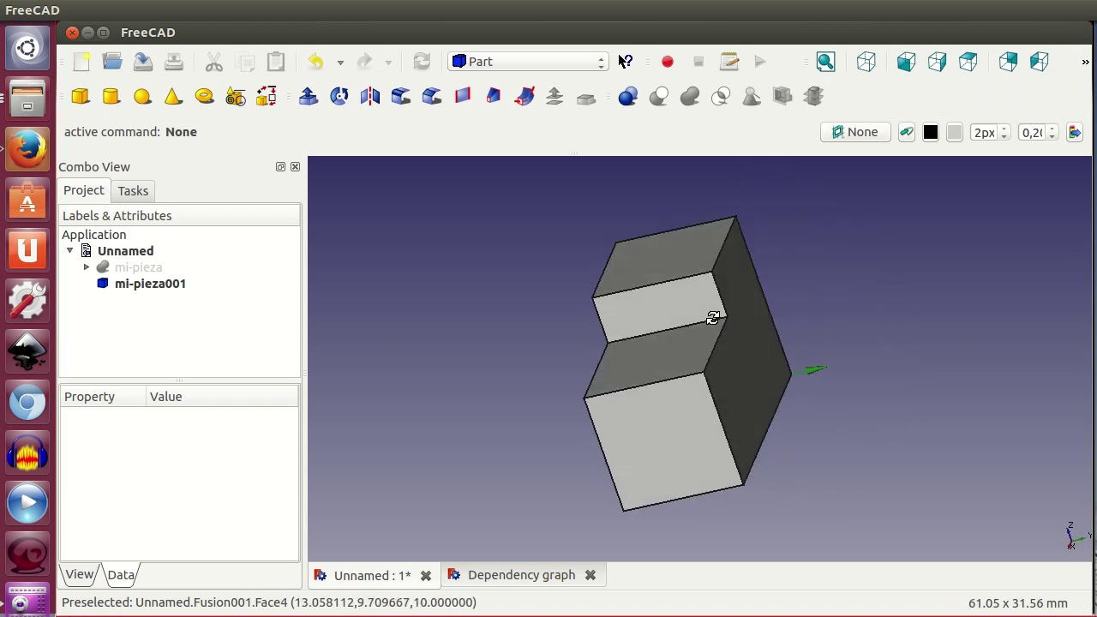
mouse_move(720, 431)
middle_down()
mouse_move(787, 439)
mouse_move(877, 385)
mouse_move(906, 421)
middle_up()
mouse_move(583, 409)
middle_down()
mouse_move(572, 332)
mouse_move(557, 332)
middle_up()
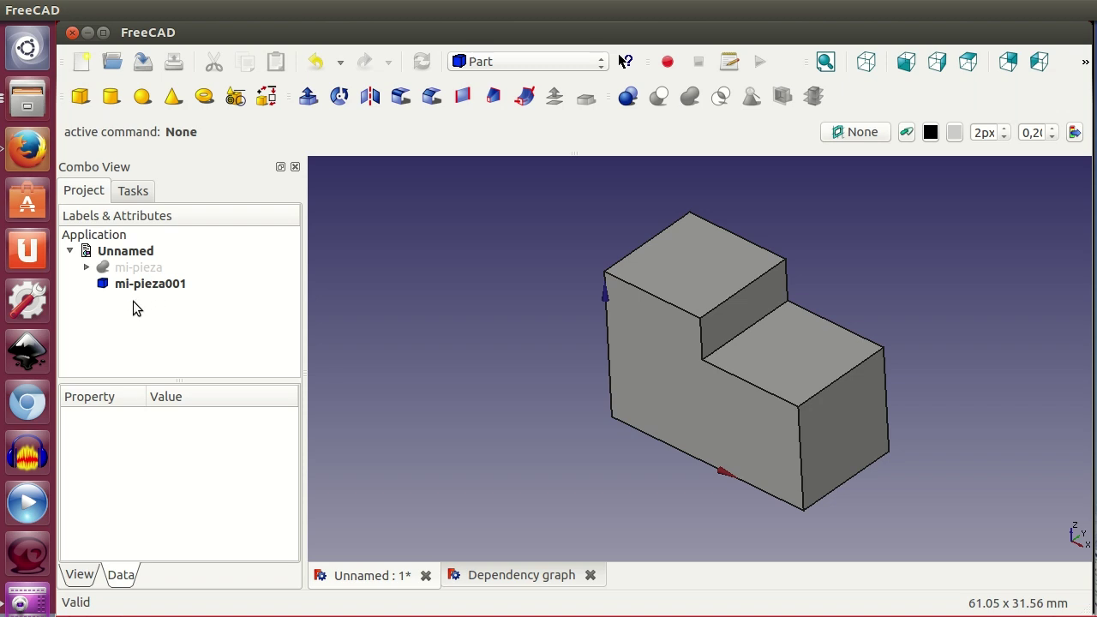
click(185, 286)
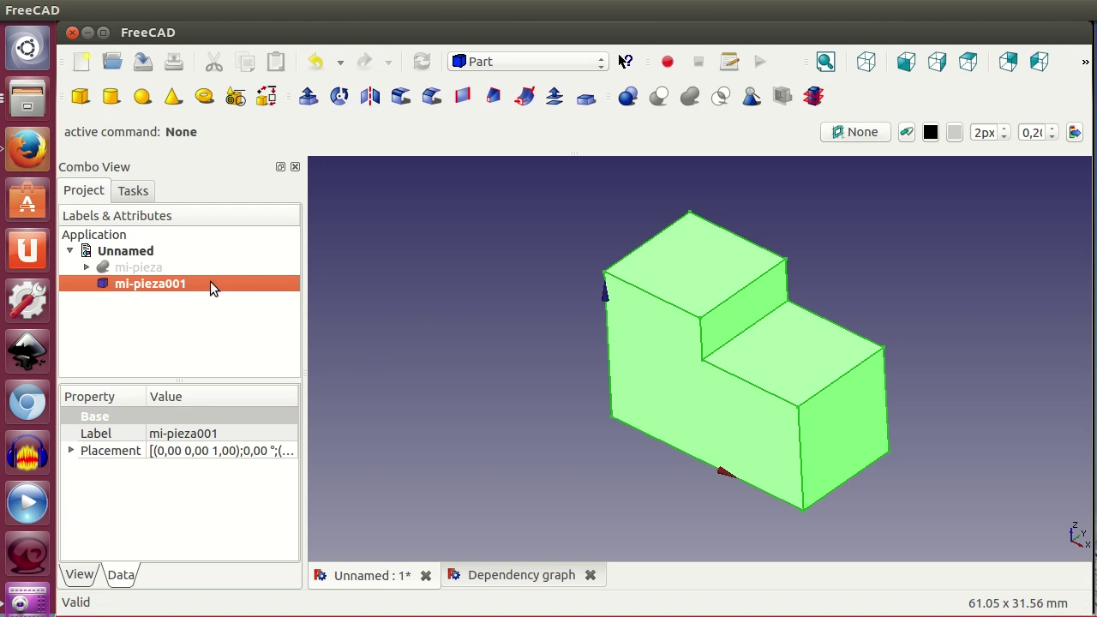
Show an updated dependency graph with mi-pieza001, then return to the 3D view.
click(176, 10)
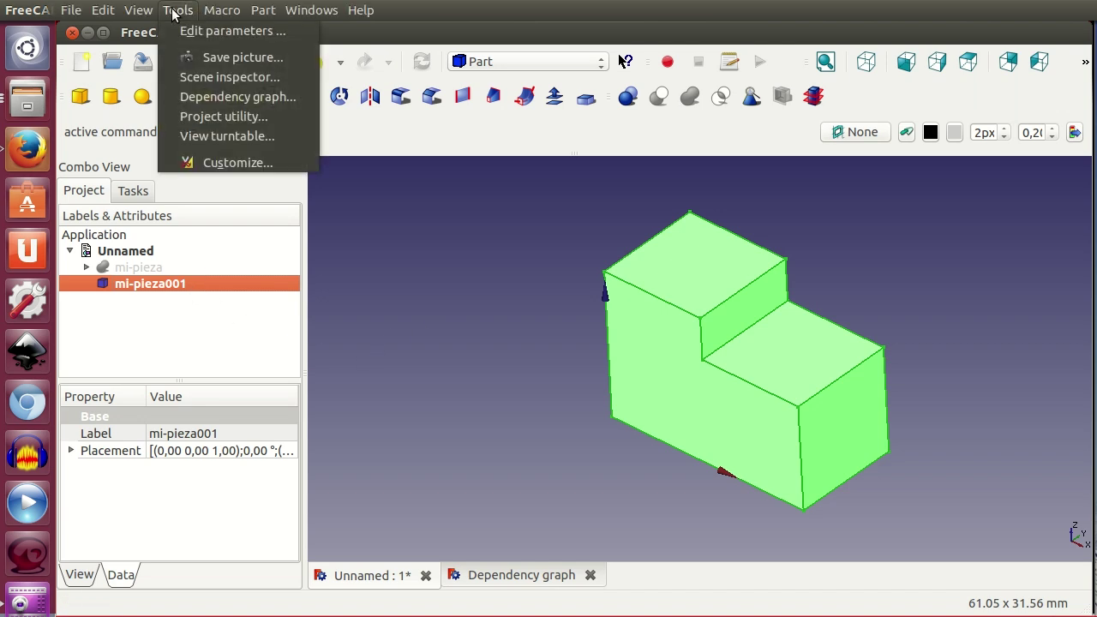
click(205, 96)
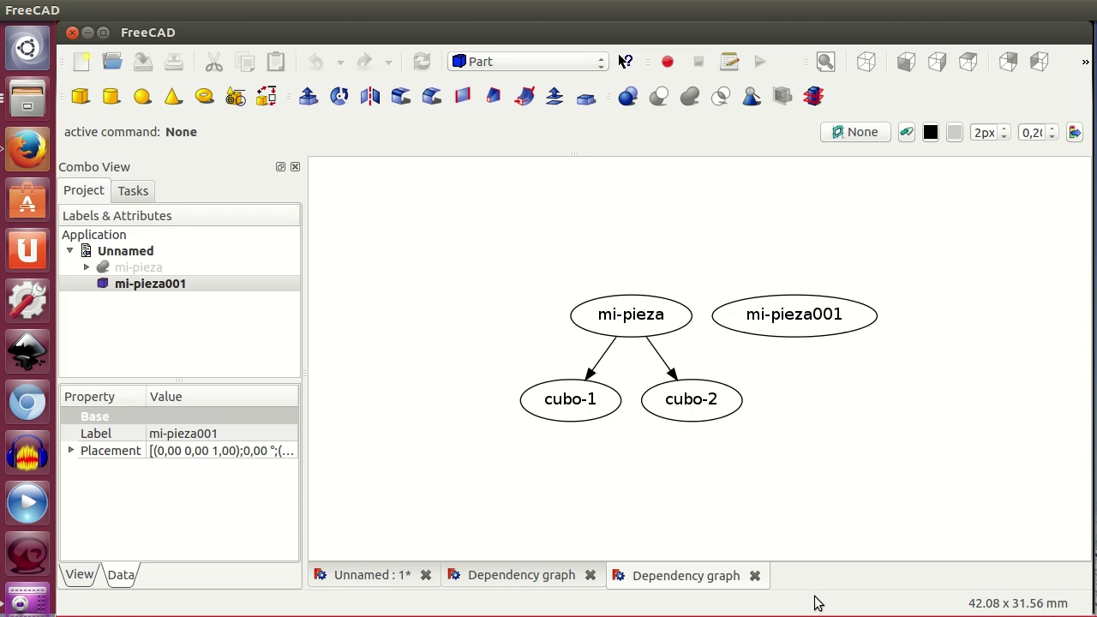
click(381, 580)
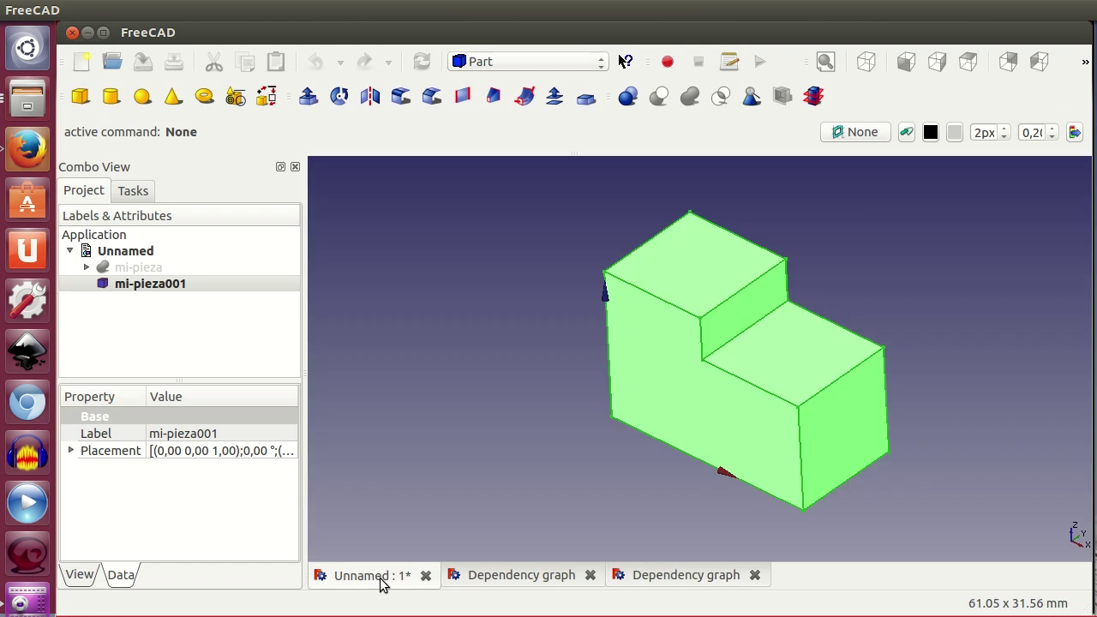
Expand mi-pieza and edit cubo-1's Width value.
click(142, 267)
click(87, 267)
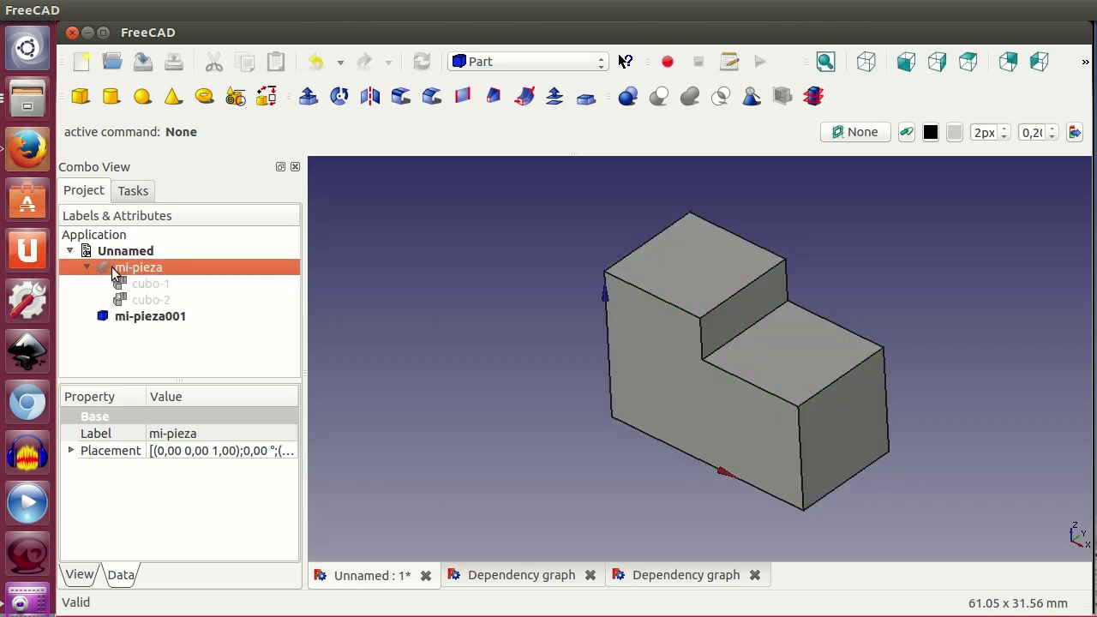
click(166, 284)
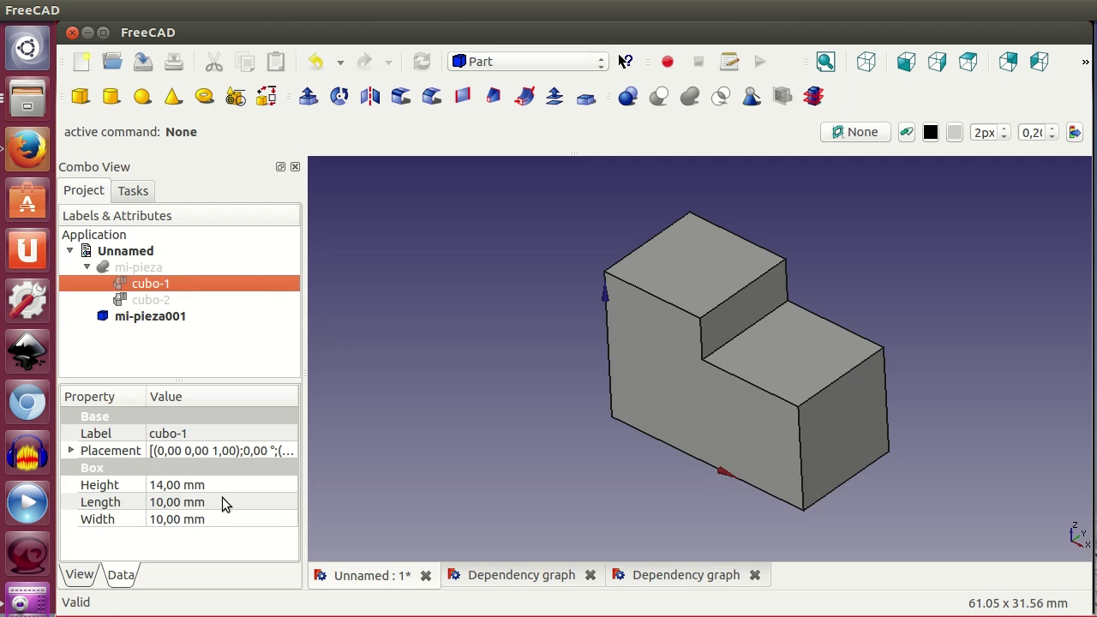
click(222, 519)
scroll(222, 520, up, 2)
scroll(222, 519, up, 1)
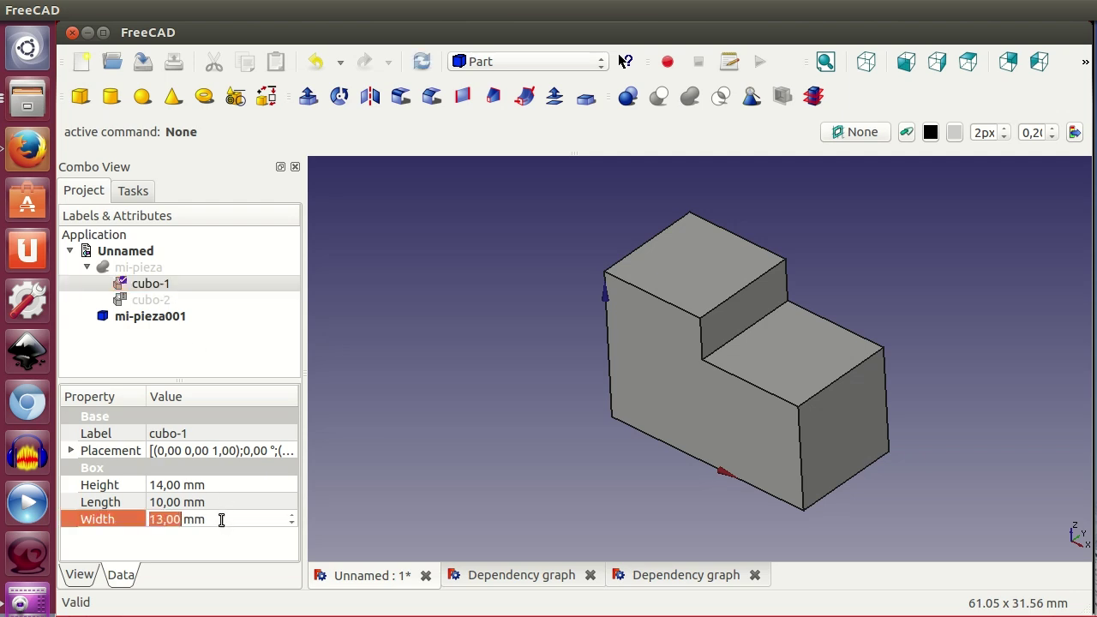
click(397, 453)
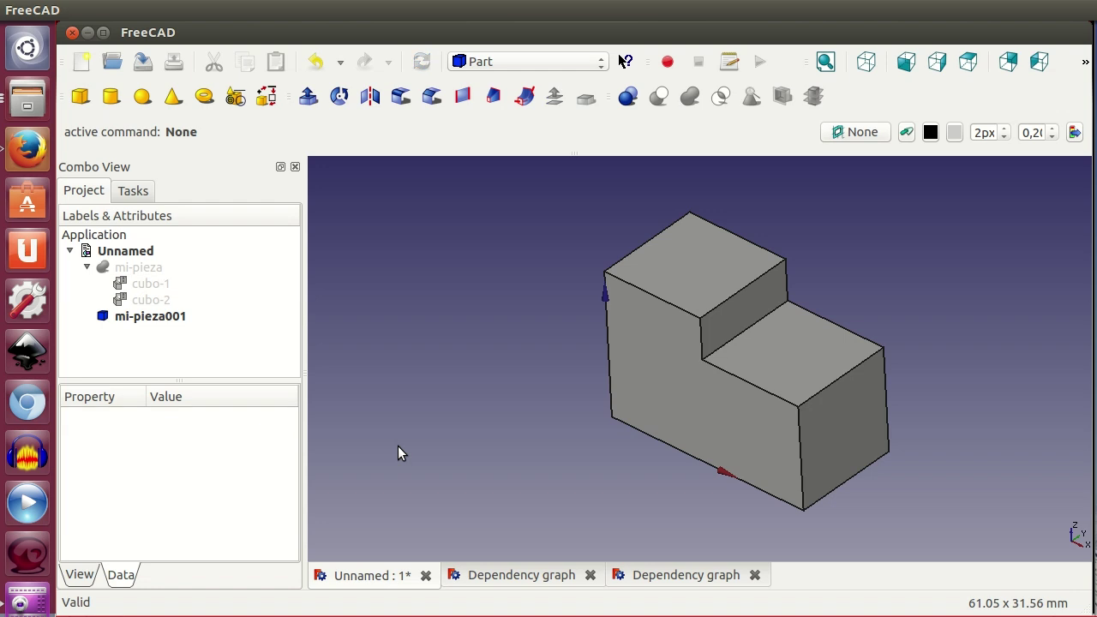
mouse_move(595, 465)
middle_down()
mouse_move(449, 455)
mouse_move(433, 423)
mouse_move(757, 334)
mouse_move(524, 340)
mouse_move(677, 364)
middle_up()
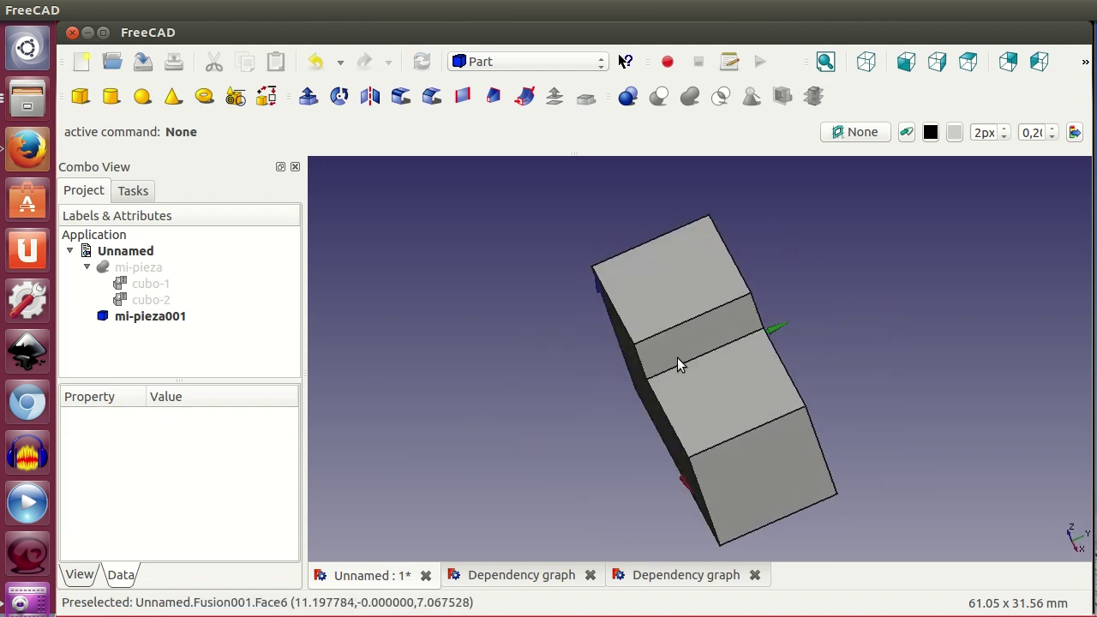
Delete mi-pieza001, unhide mi-pieza, and orbit around the fused boxes.
click(197, 318)
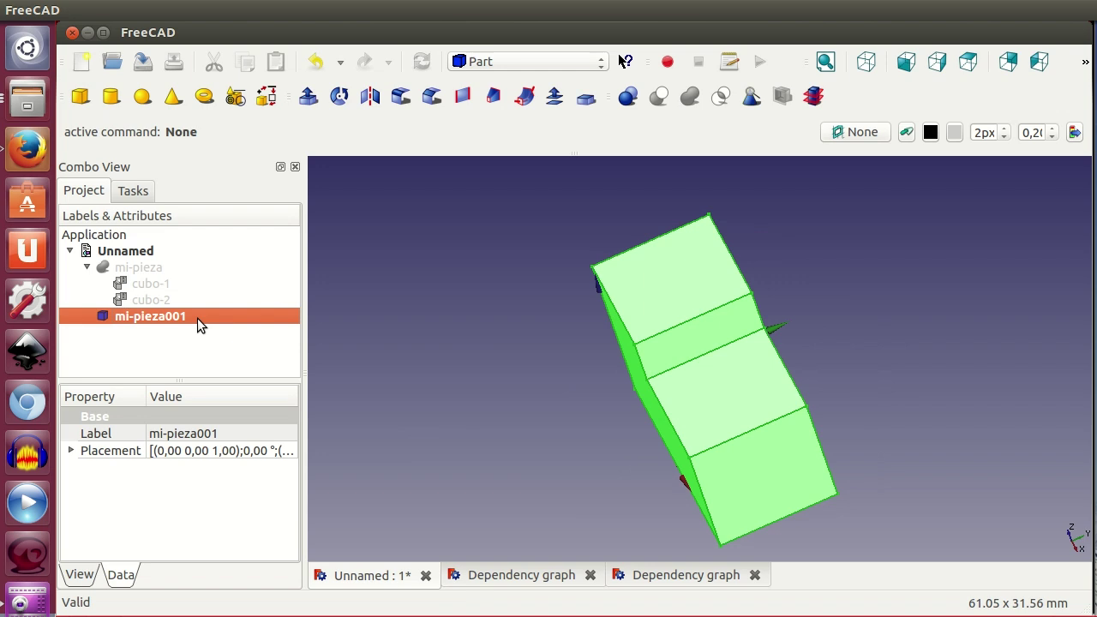
key(Delete)
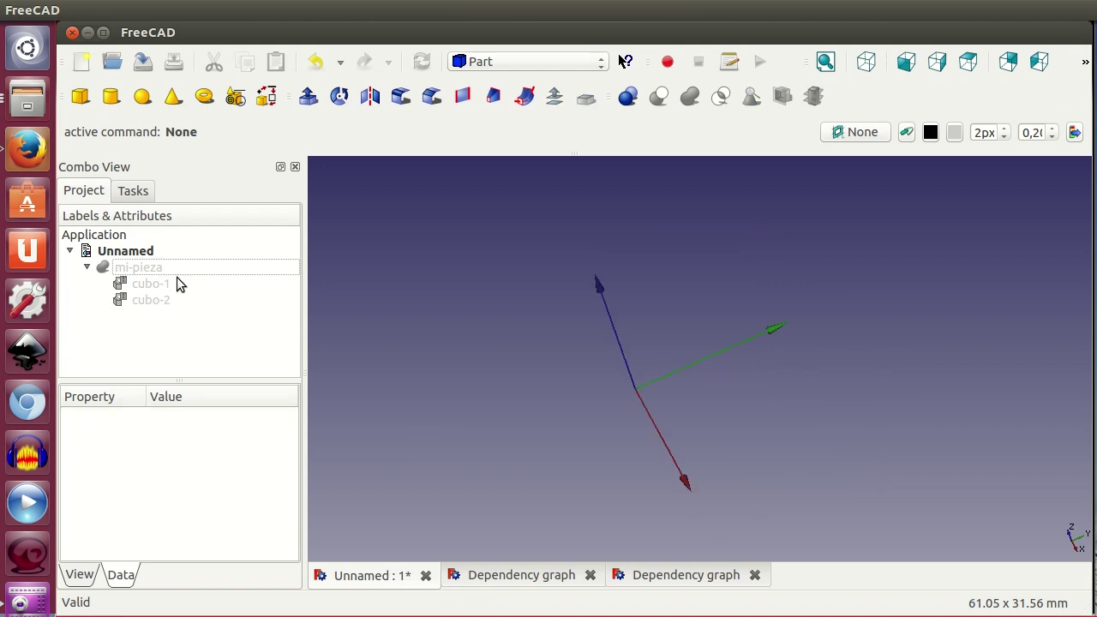
click(170, 268)
key(space)
click(494, 362)
middle_drag(495, 363, 786, 335)
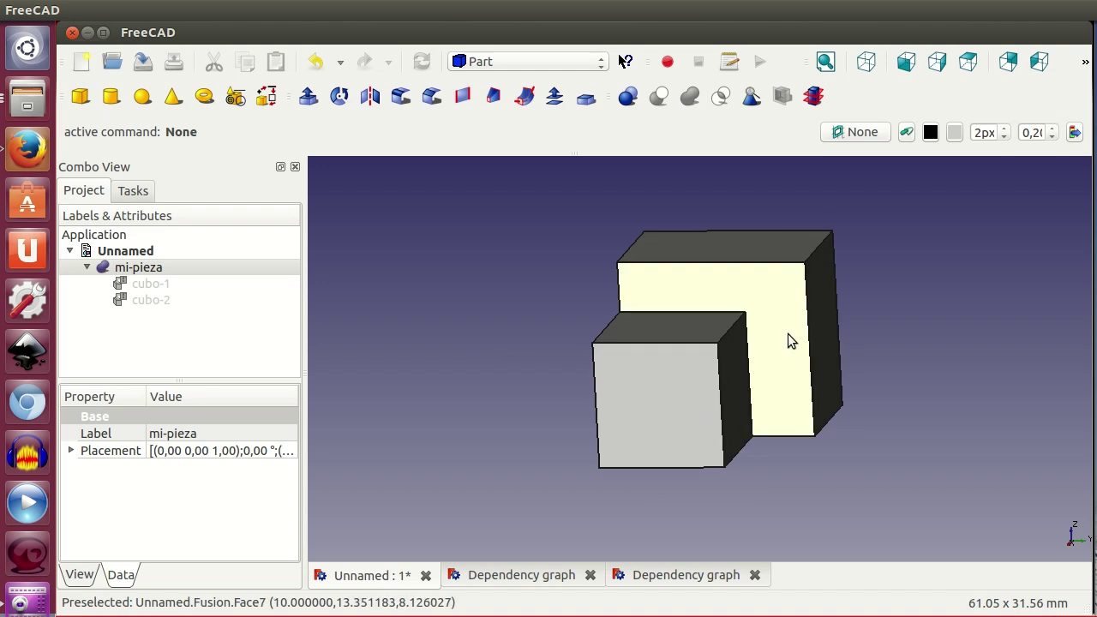
mouse_move(643, 341)
middle_down()
mouse_move(472, 402)
mouse_move(693, 358)
mouse_move(657, 262)
mouse_move(519, 250)
middle_up()
mouse_move(567, 399)
middle_down()
mouse_move(505, 409)
mouse_move(947, 383)
middle_up()
scroll(938, 386, down, 2)
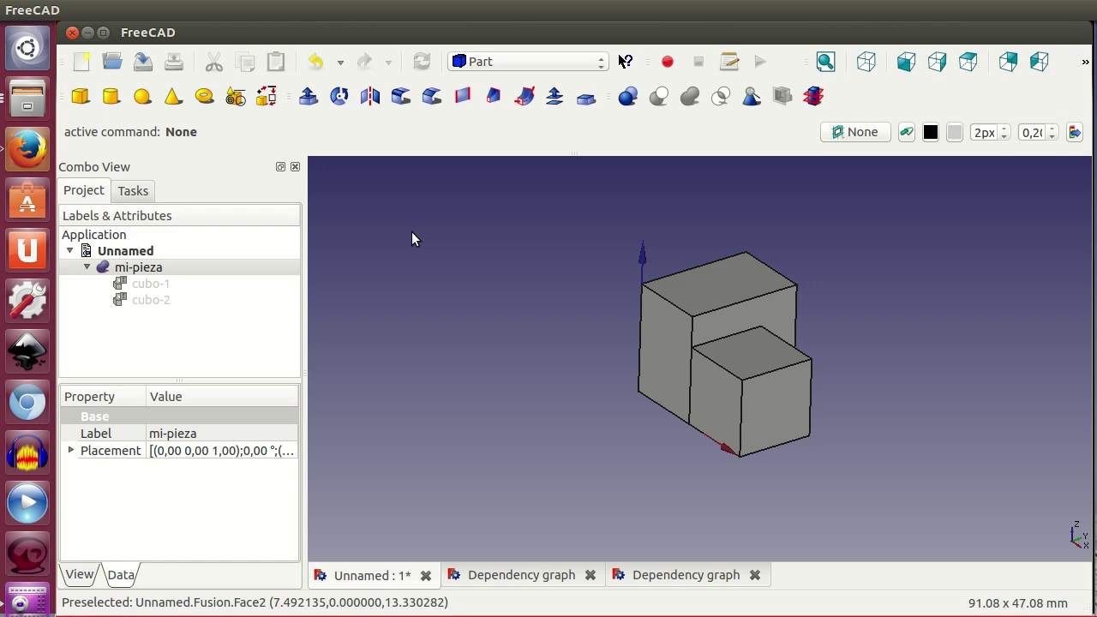
mouse_move(149, 10)
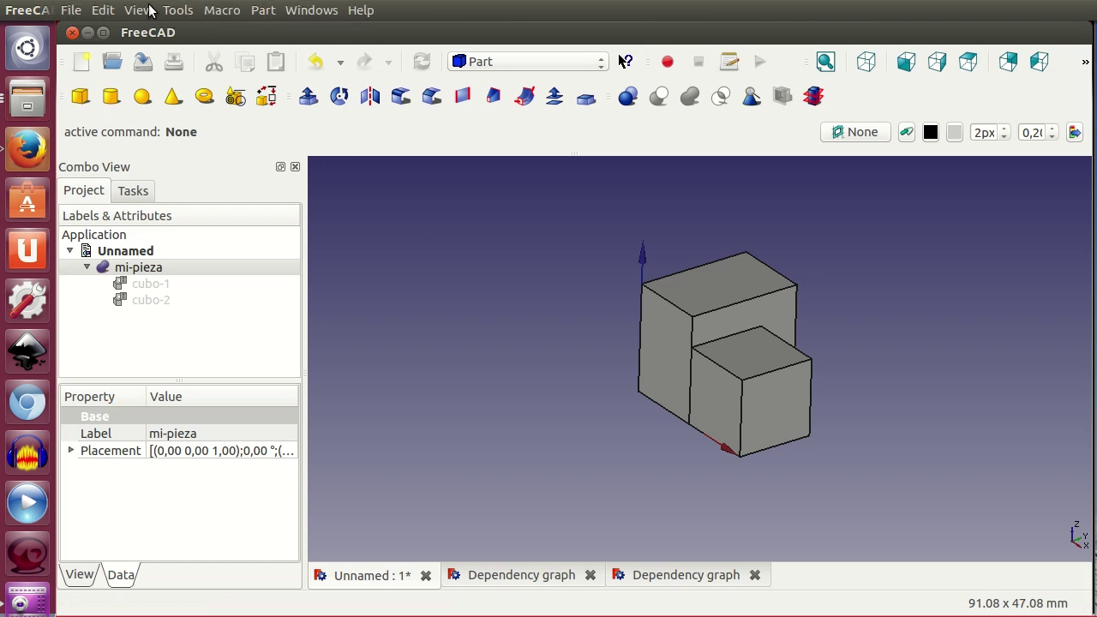
In Part design preferences, enable automatic refine and automatic model check after boolean operations.
click(102, 11)
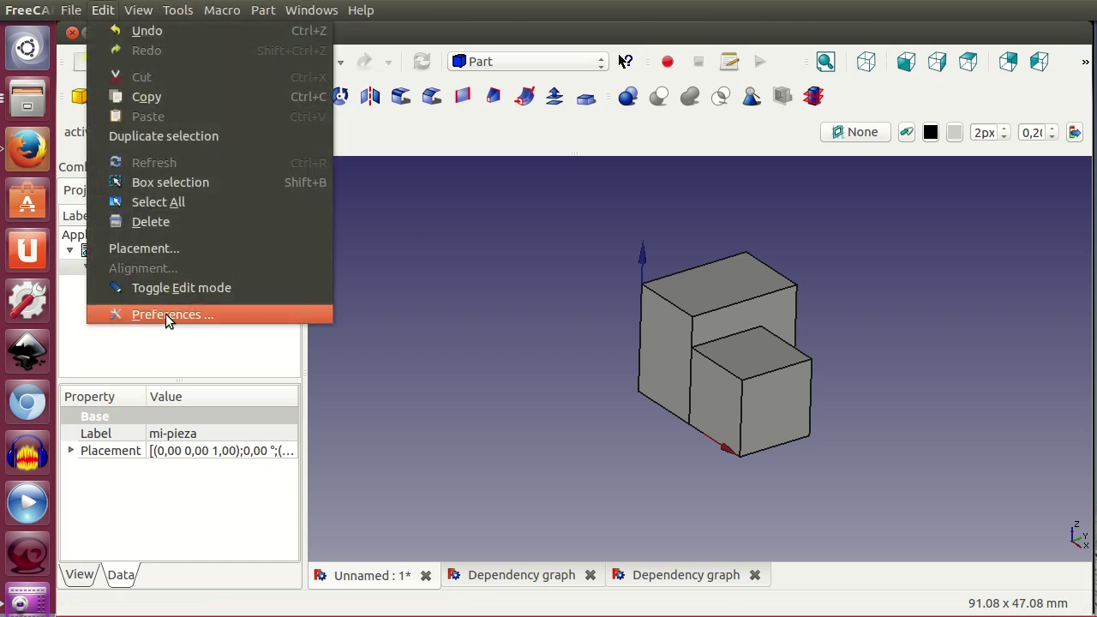
click(165, 314)
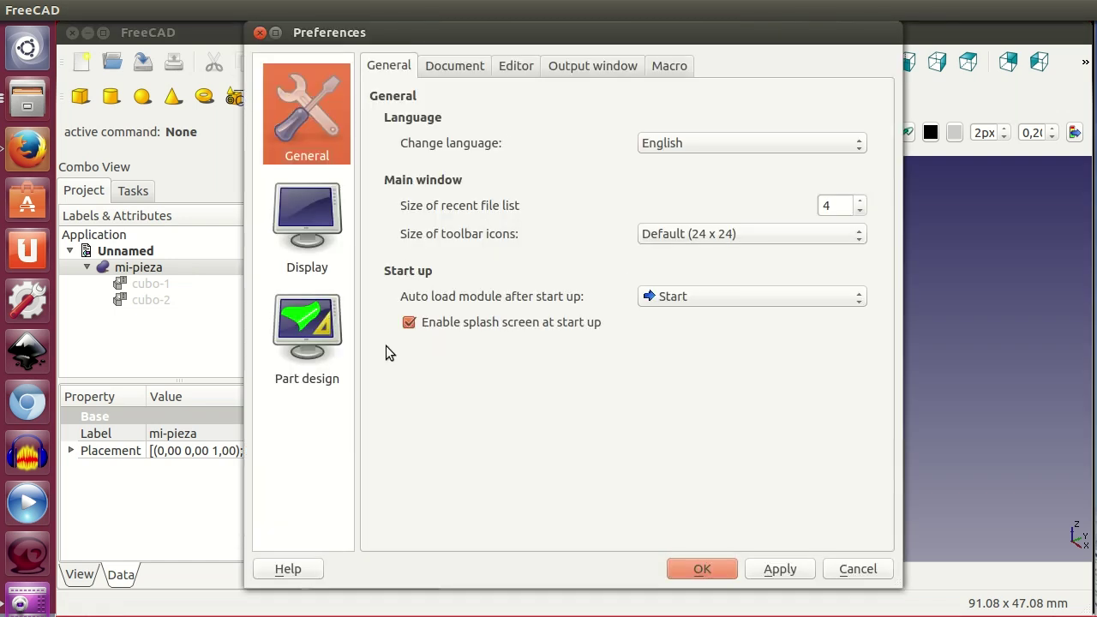
click(323, 348)
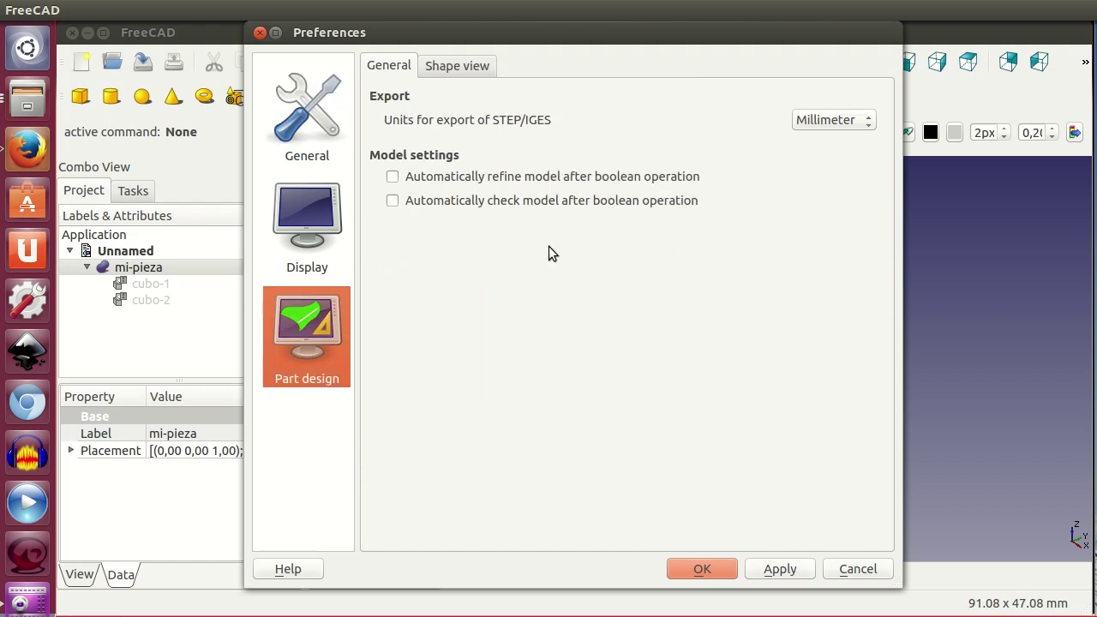
click(392, 177)
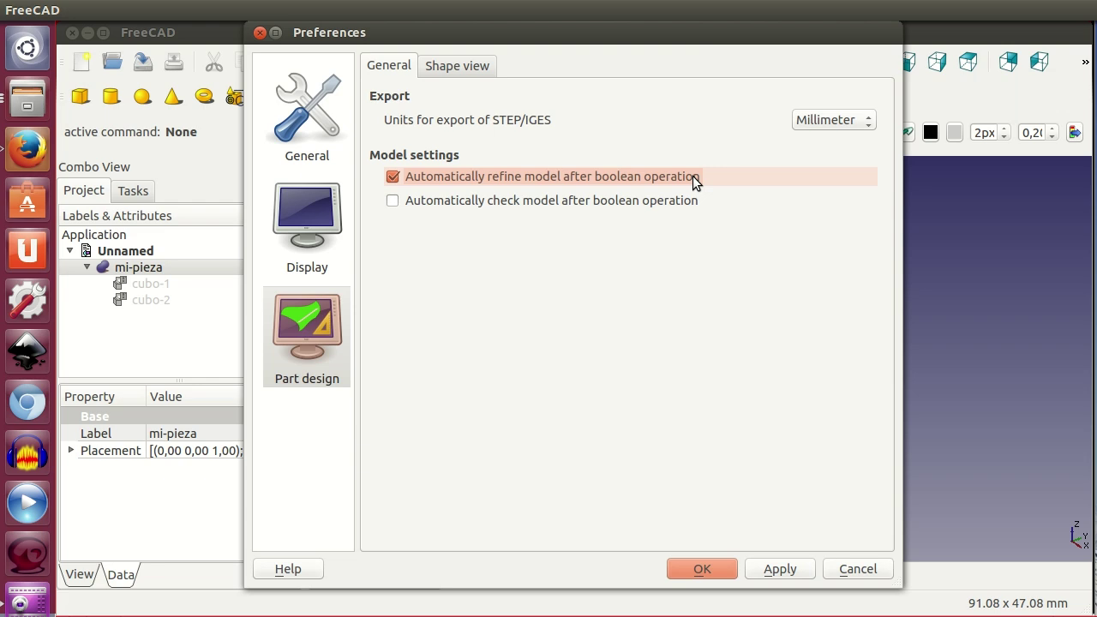
click(393, 202)
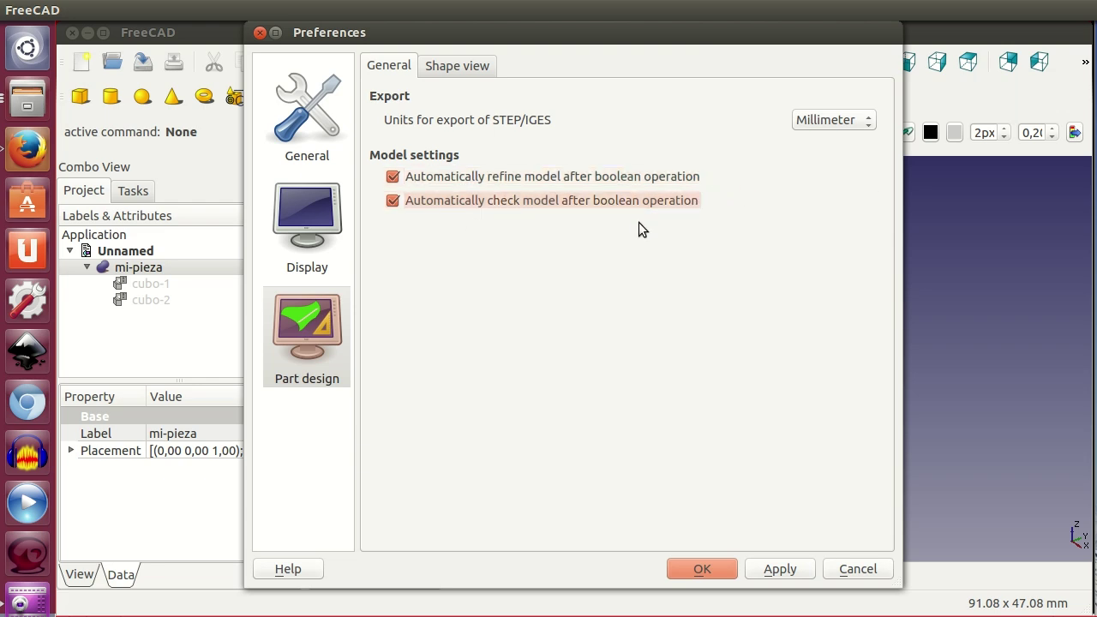
click(701, 571)
mouse_move(683, 393)
middle_down()
mouse_move(592, 373)
mouse_move(703, 392)
mouse_move(931, 350)
middle_up()
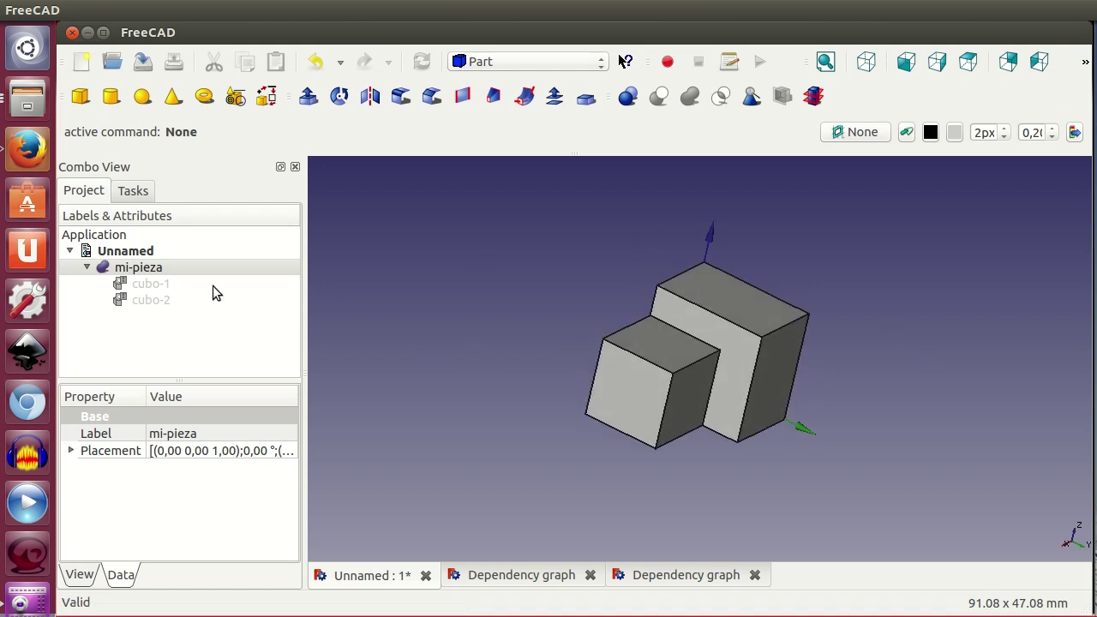
Delete the mi-pieza fusion so cubo-1 and cubo-2 become separate boxes.
click(151, 269)
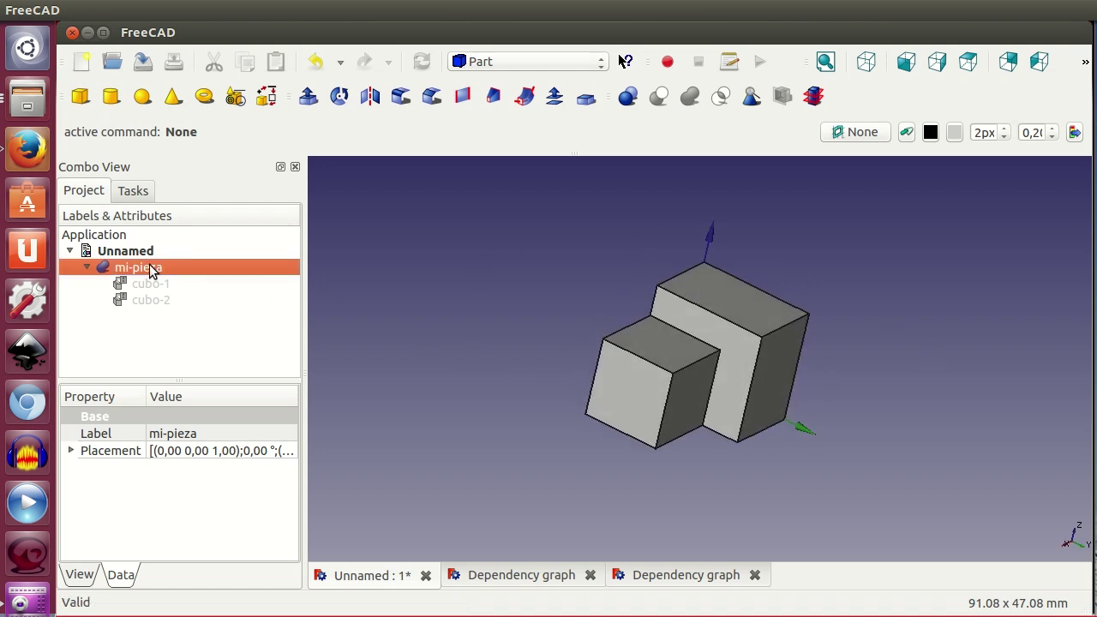
key(Delete)
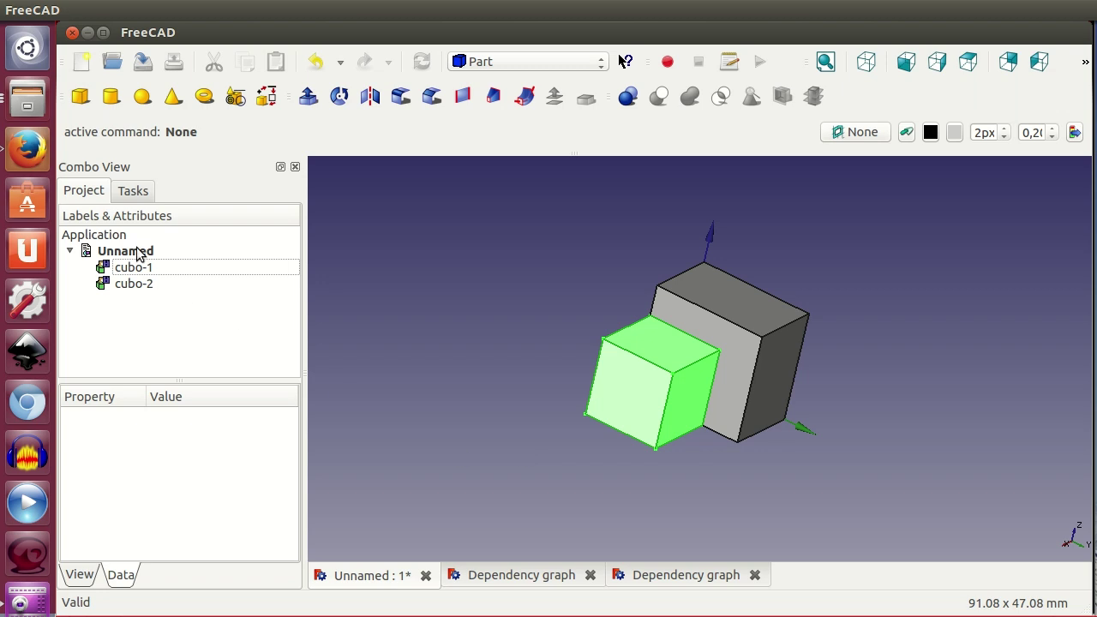
mouse_move(588, 377)
middle_down()
mouse_move(915, 417)
mouse_move(780, 328)
middle_up()
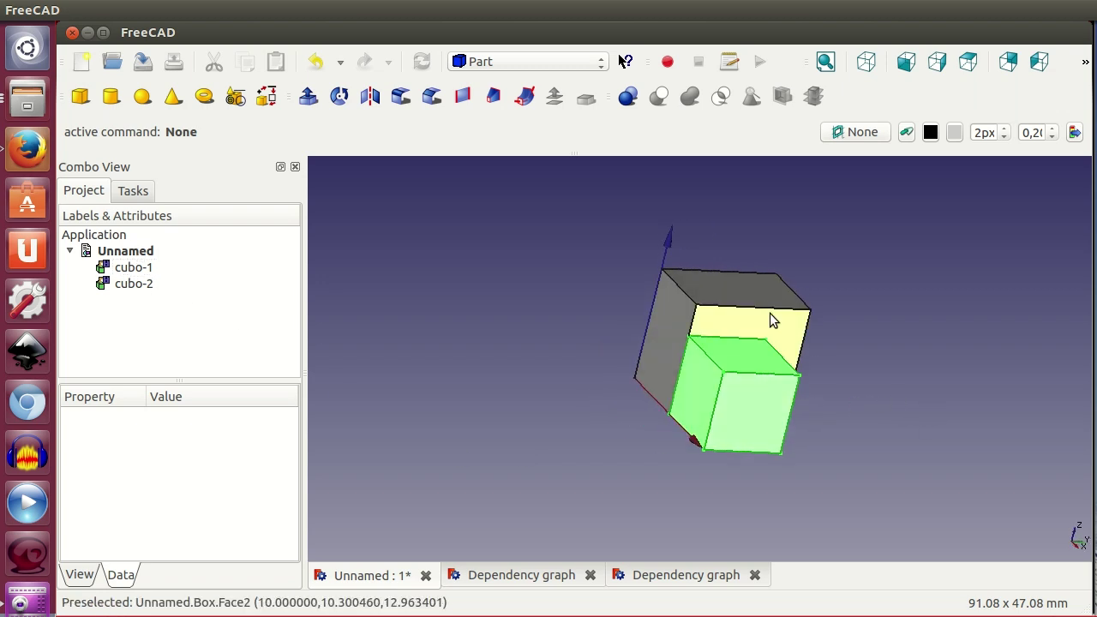
click(758, 304)
Clear the stray 3D selections and select cubo-1 in the tree.
click(744, 378)
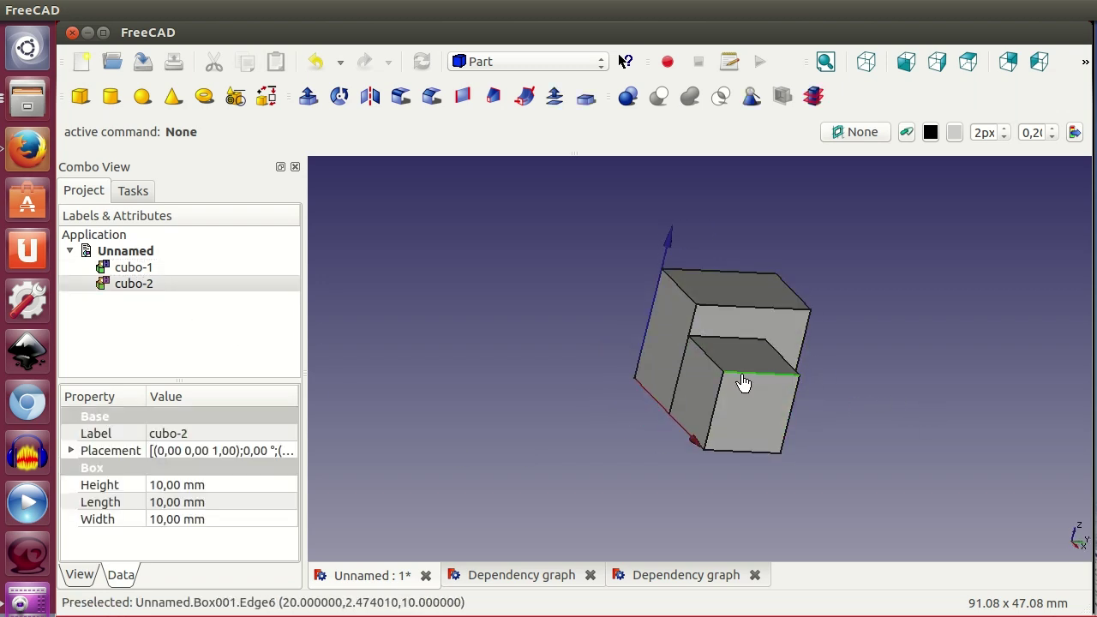
click(744, 383)
mouse_move(717, 500)
middle_down()
mouse_move(778, 472)
mouse_move(720, 313)
middle_up()
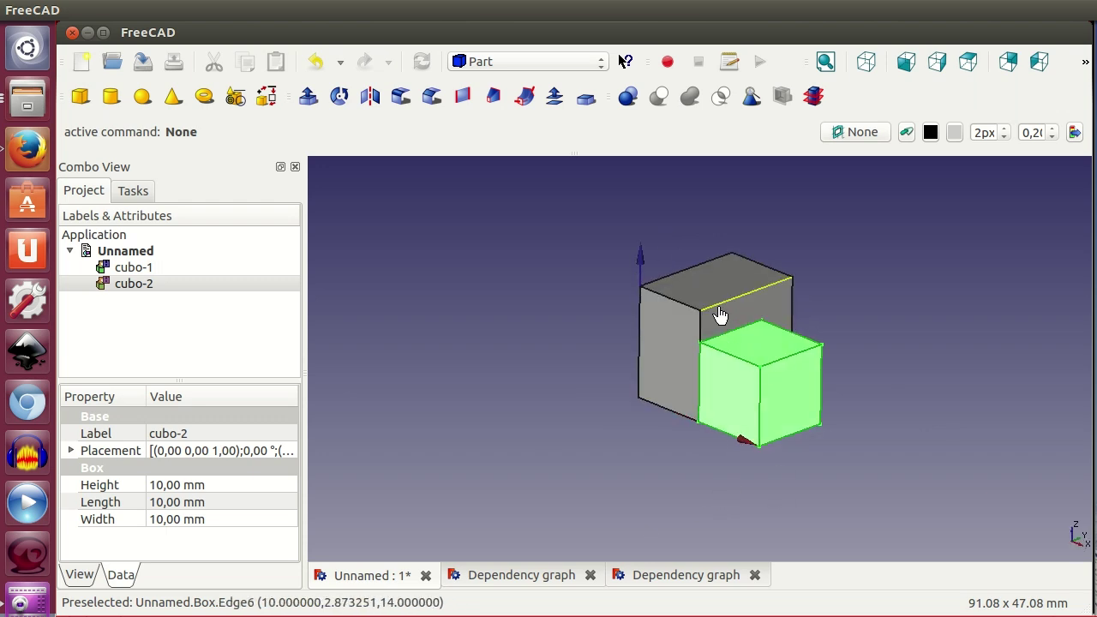
click(716, 274)
click(849, 339)
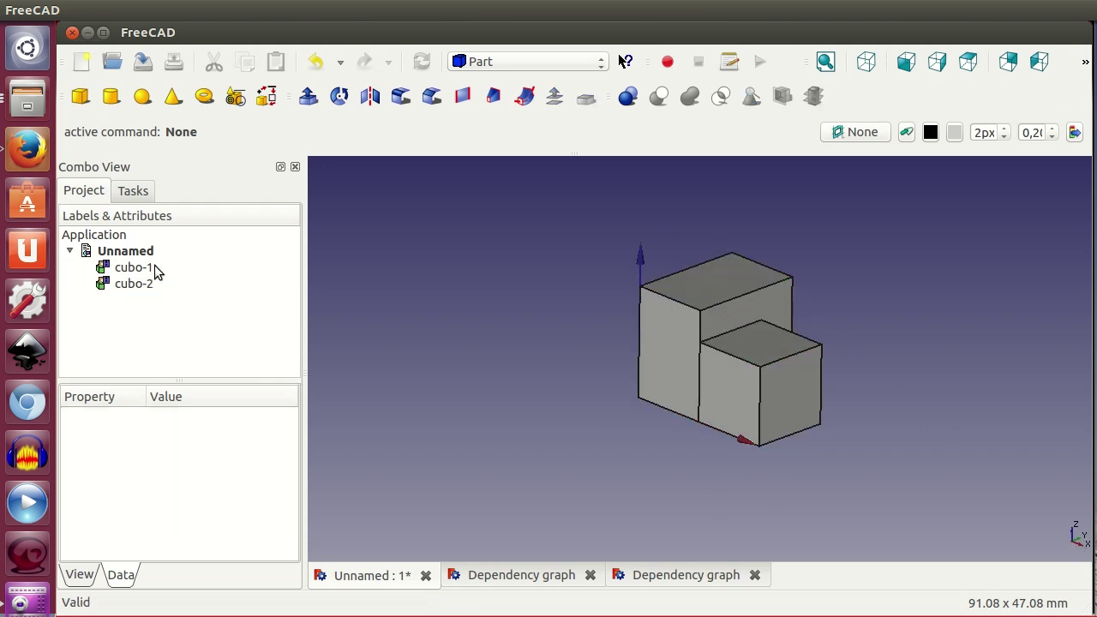
click(131, 267)
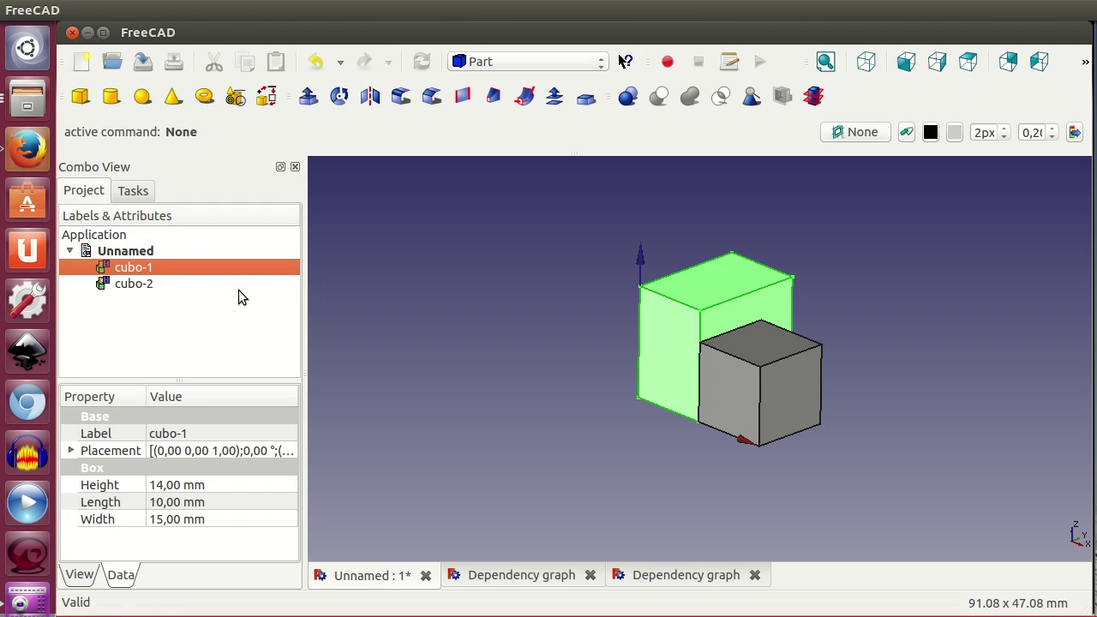
Fuse cubo-1 and cubo-2 with Union, then expand the Fusion node to list both boxes.
ctrl+click(145, 286)
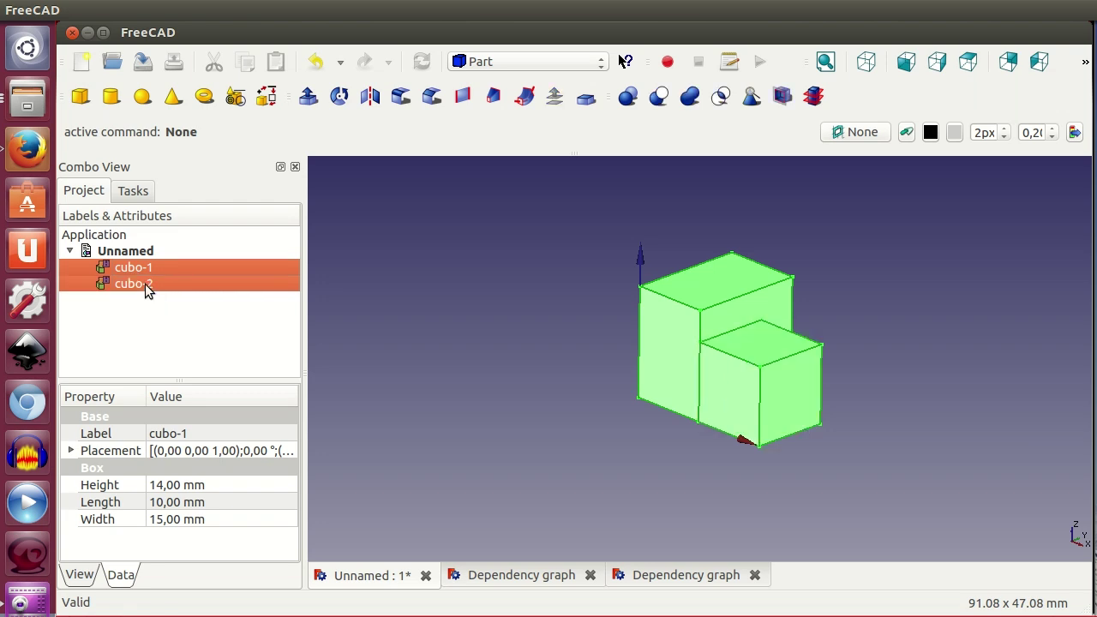
click(690, 96)
scroll(513, 341, down, 2)
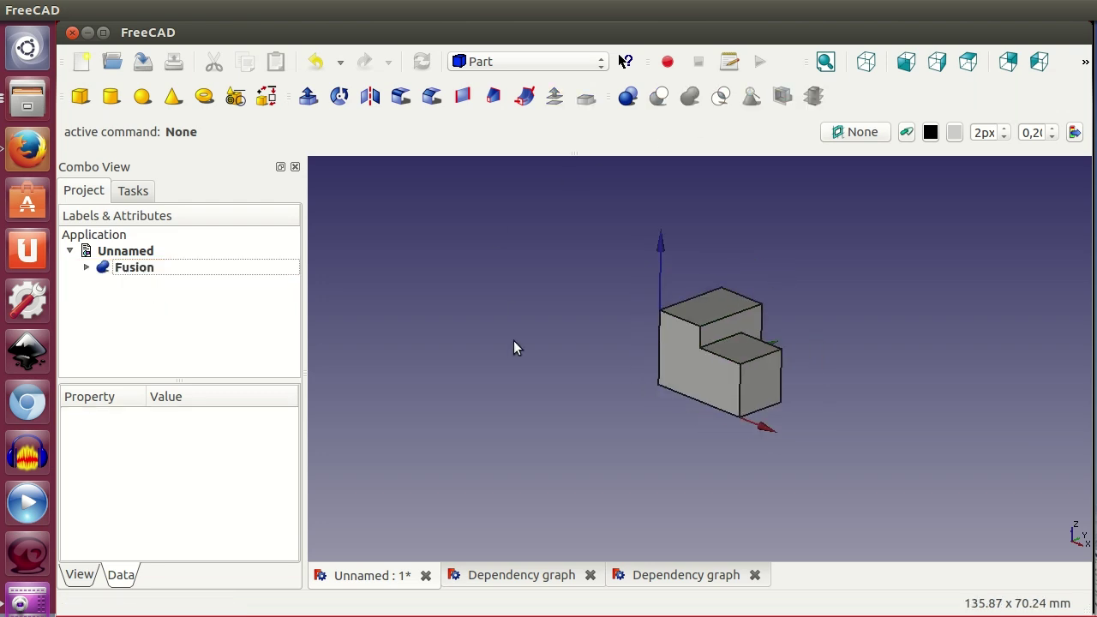
scroll(513, 341, up, 3)
middle_drag(539, 459, 568, 457)
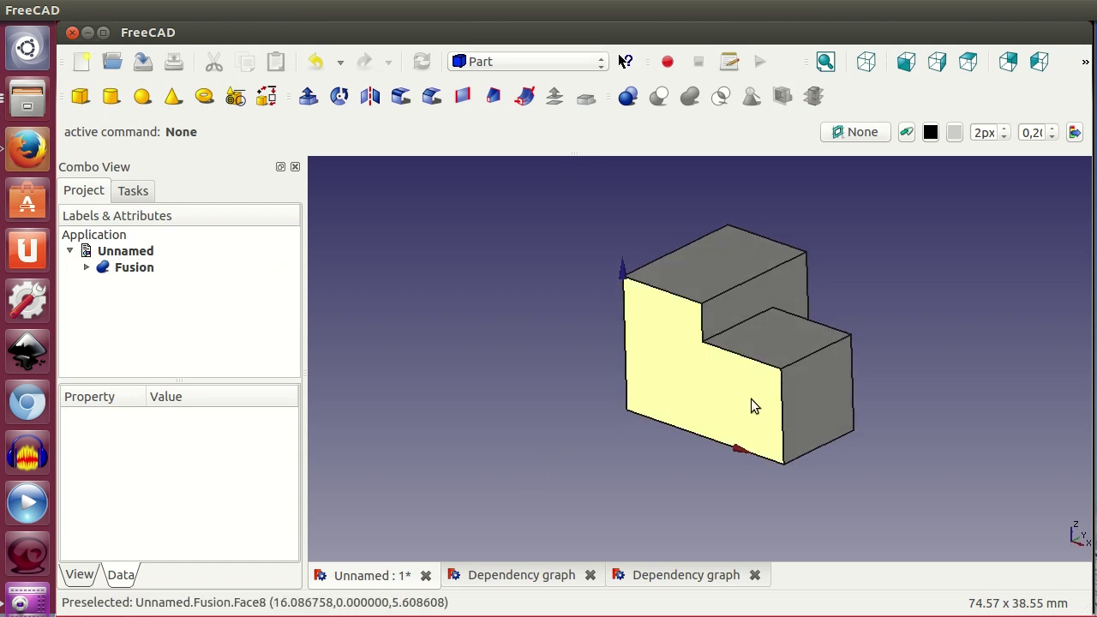
mouse_move(944, 375)
middle_down()
mouse_move(681, 351)
mouse_move(752, 297)
middle_up()
mouse_move(723, 417)
middle_down()
mouse_move(705, 287)
mouse_move(755, 400)
mouse_move(832, 472)
mouse_move(961, 415)
middle_up()
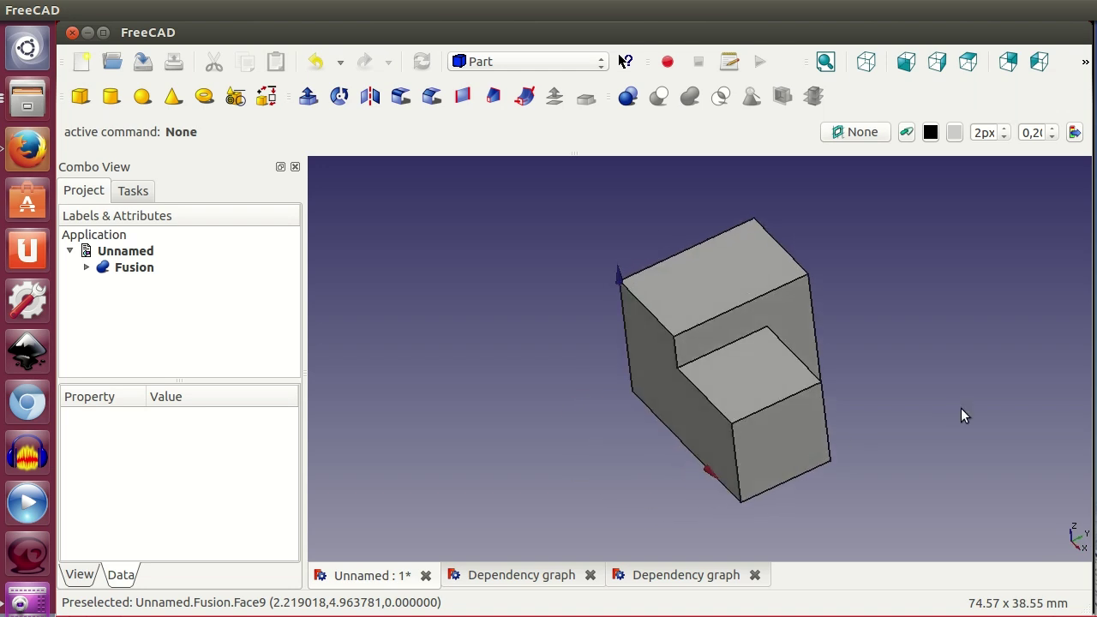
click(87, 269)
mouse_move(474, 370)
middle_down()
mouse_move(581, 354)
mouse_move(447, 337)
middle_up()
Change cubo-1's Width from 15,00 to 20 mm and view the stepped solid from the front.
click(167, 280)
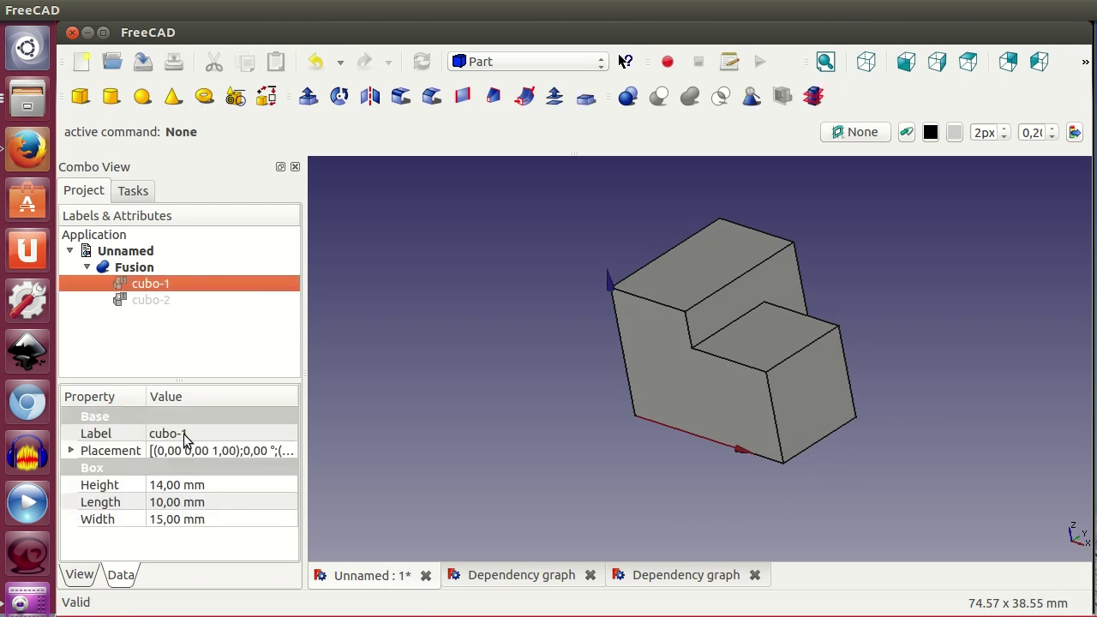
click(163, 520)
click(163, 520)
double_click(163, 520)
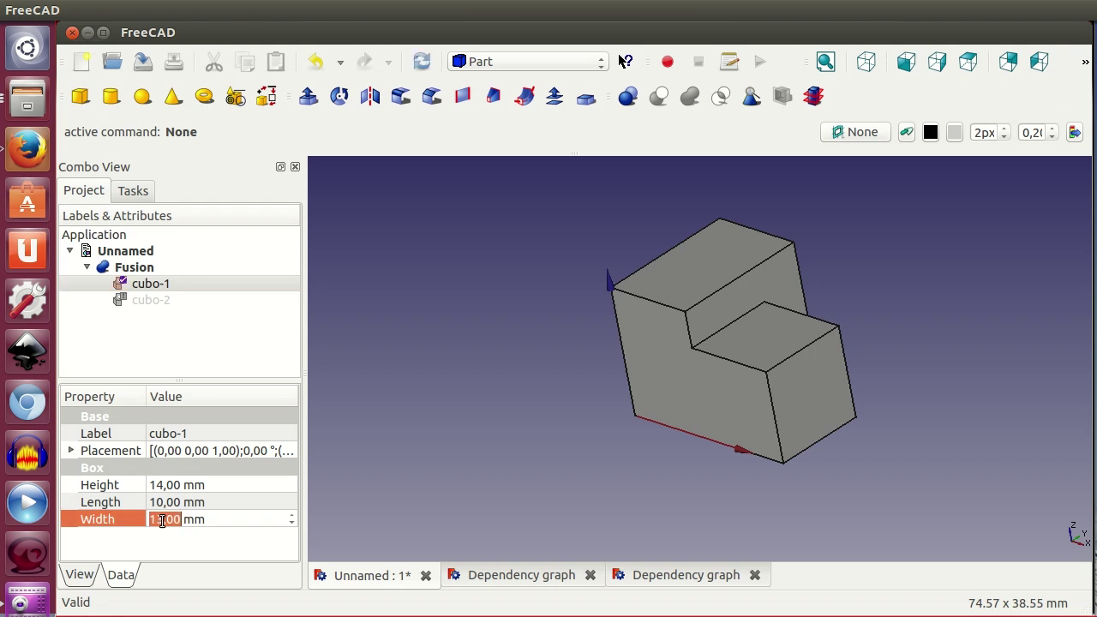
click(254, 484)
mouse_move(732, 321)
middle_down()
mouse_move(608, 465)
mouse_move(821, 420)
middle_up()
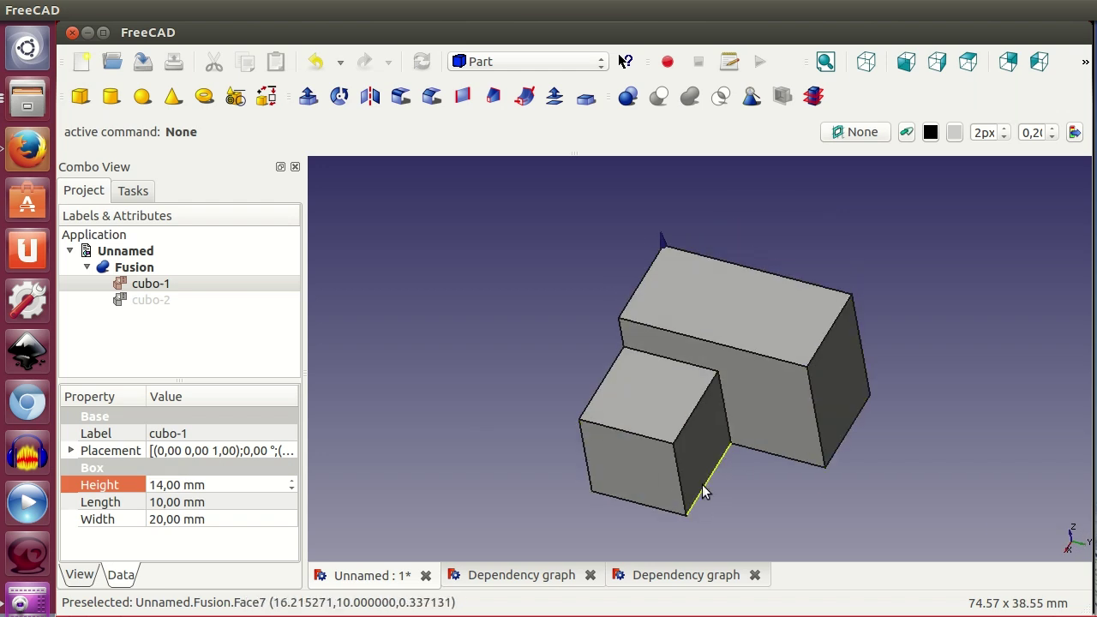
middle_drag(705, 485, 820, 446)
mouse_move(521, 308)
middle_down()
mouse_move(558, 281)
mouse_move(583, 385)
middle_up()
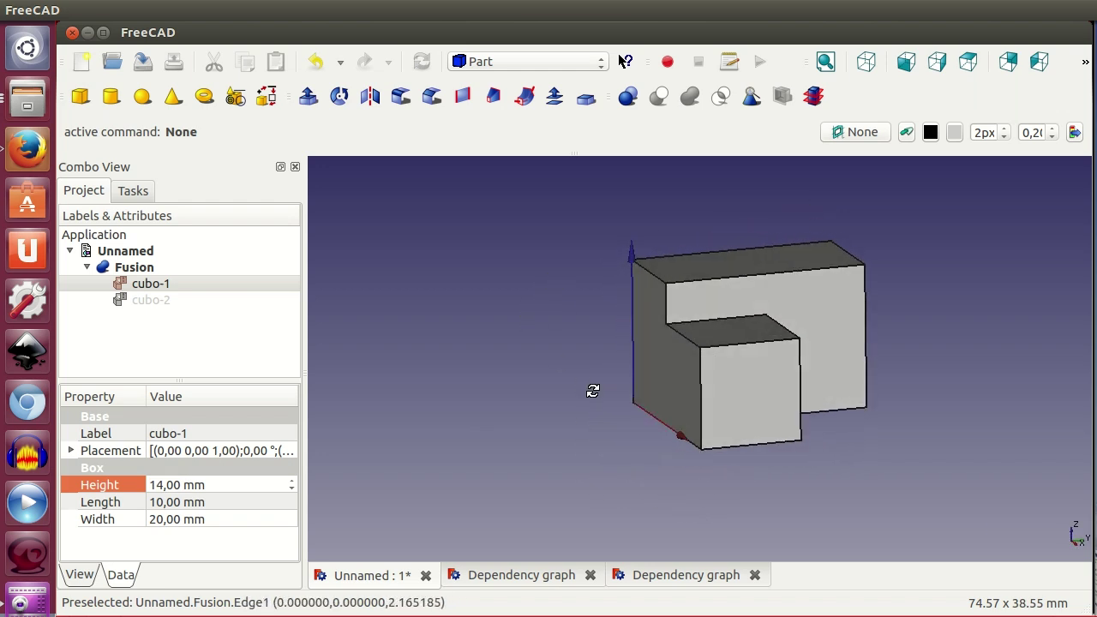
click(147, 272)
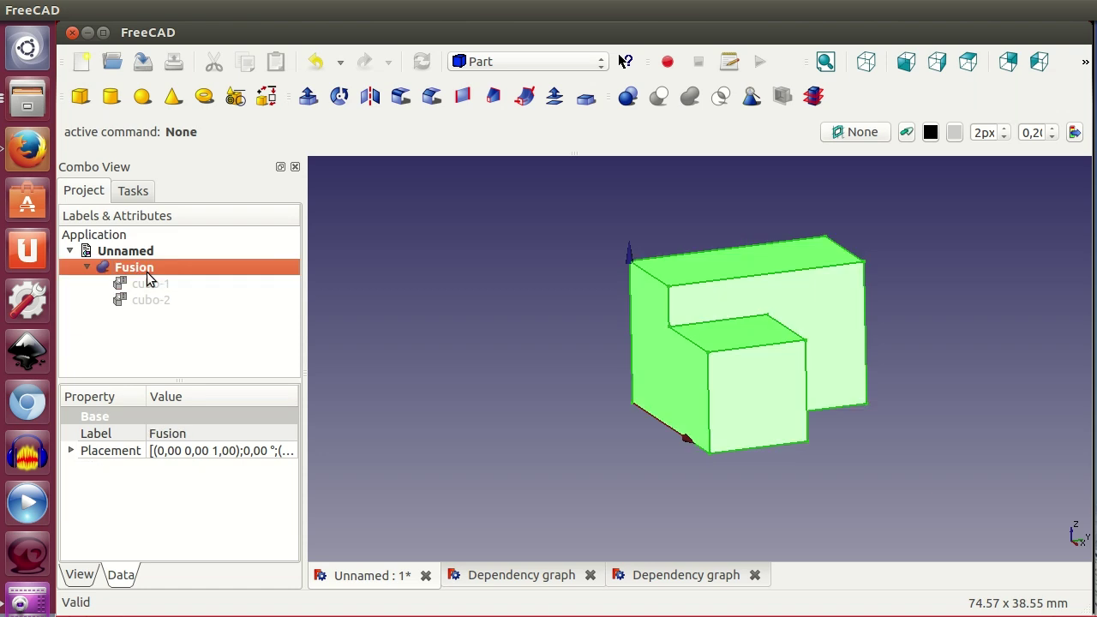
click(188, 452)
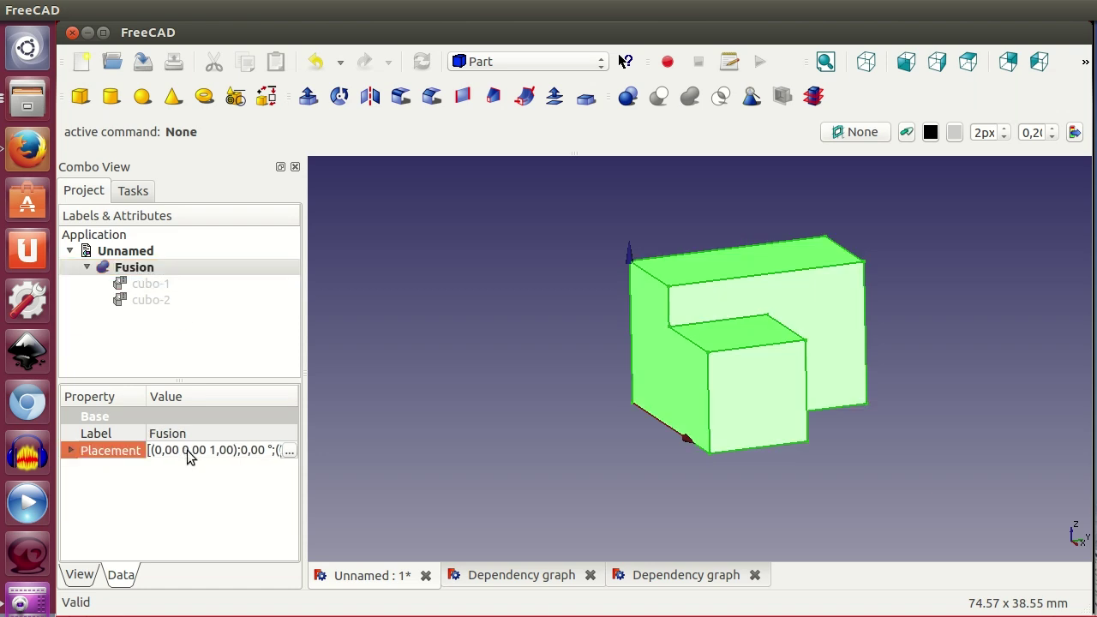
scroll(536, 382, down, 2)
middle_drag(536, 382, 649, 410)
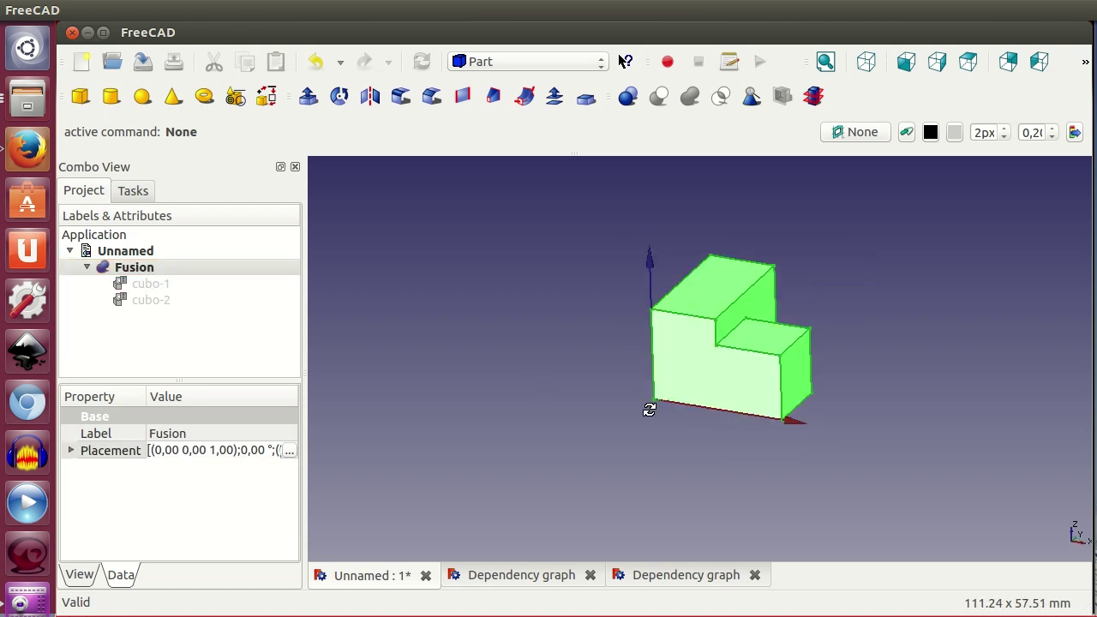
click(291, 455)
scroll(168, 283, up, 1)
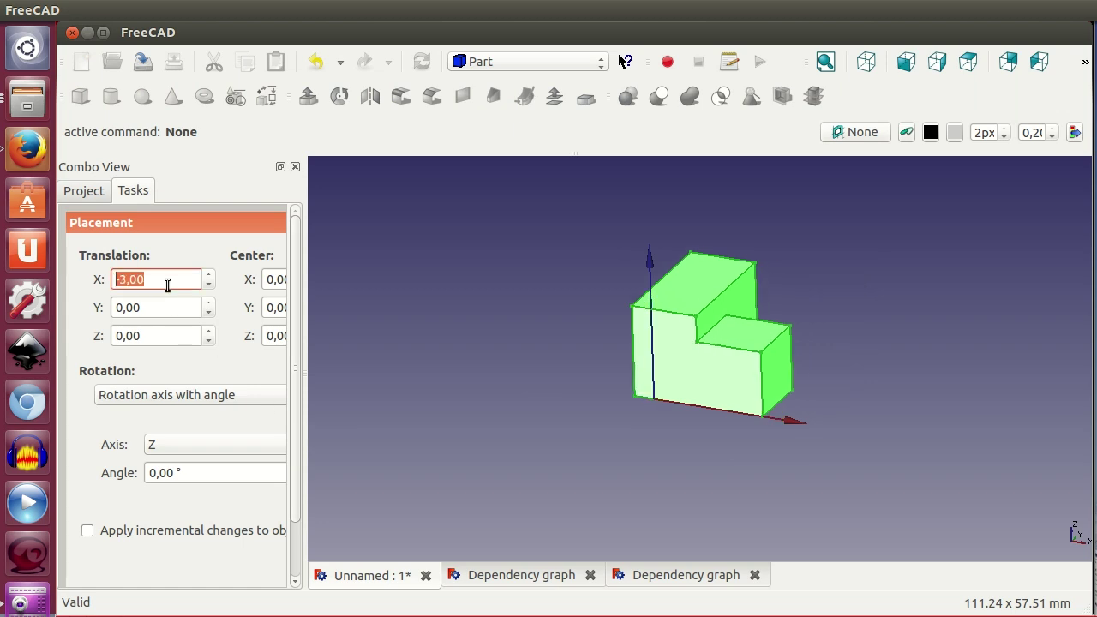
scroll(167, 285, up, 1)
scroll(167, 285, up, 2)
scroll(167, 284, down, 1)
scroll(167, 284, down, 2)
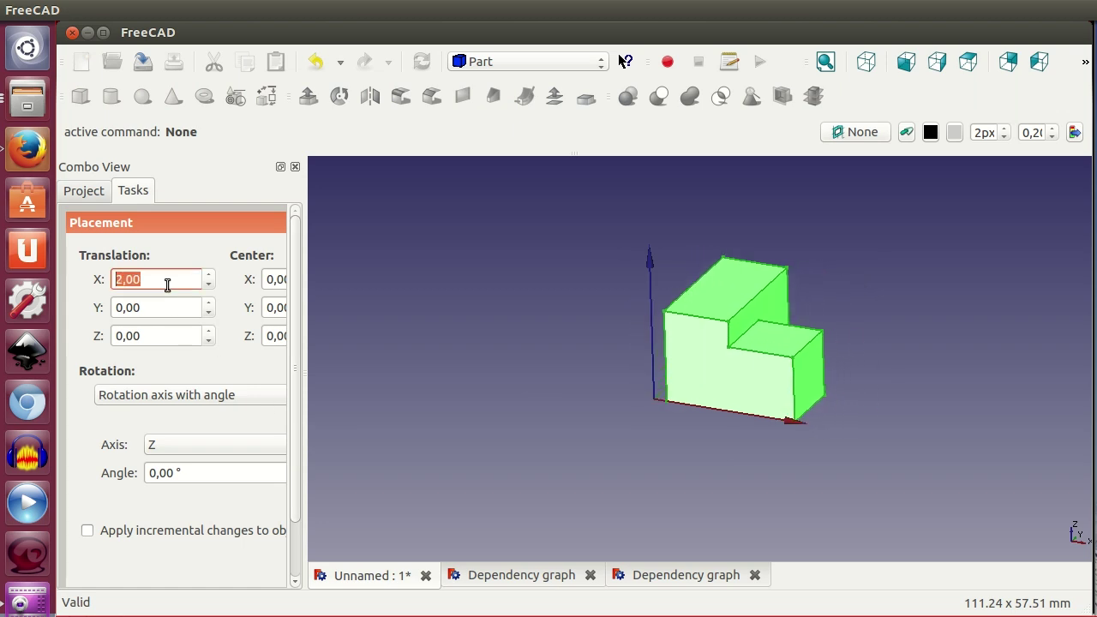
scroll(167, 284, down, 1)
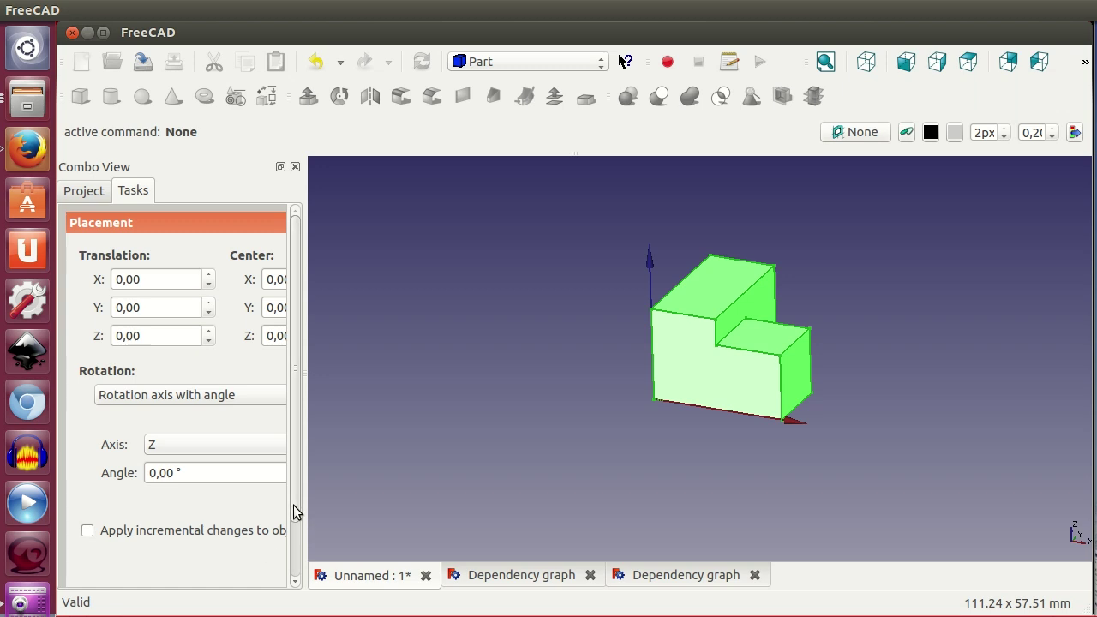
drag(295, 509, 300, 600)
click(228, 562)
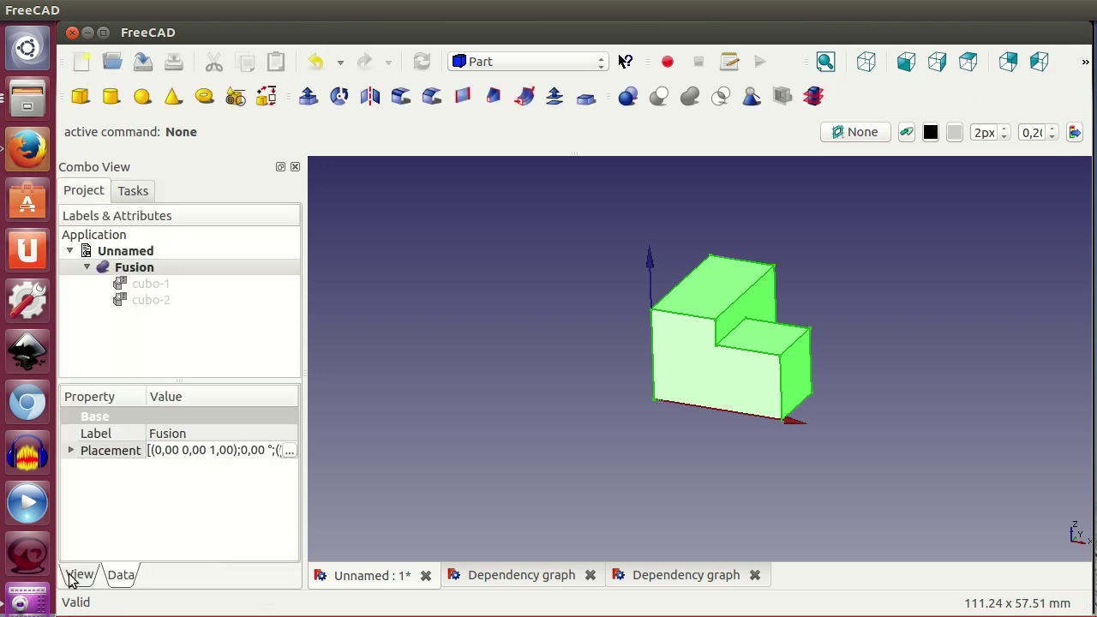
Set the Fusion's Display Mode to Wireframe and orbit around to inspect its edges.
click(72, 579)
click(196, 486)
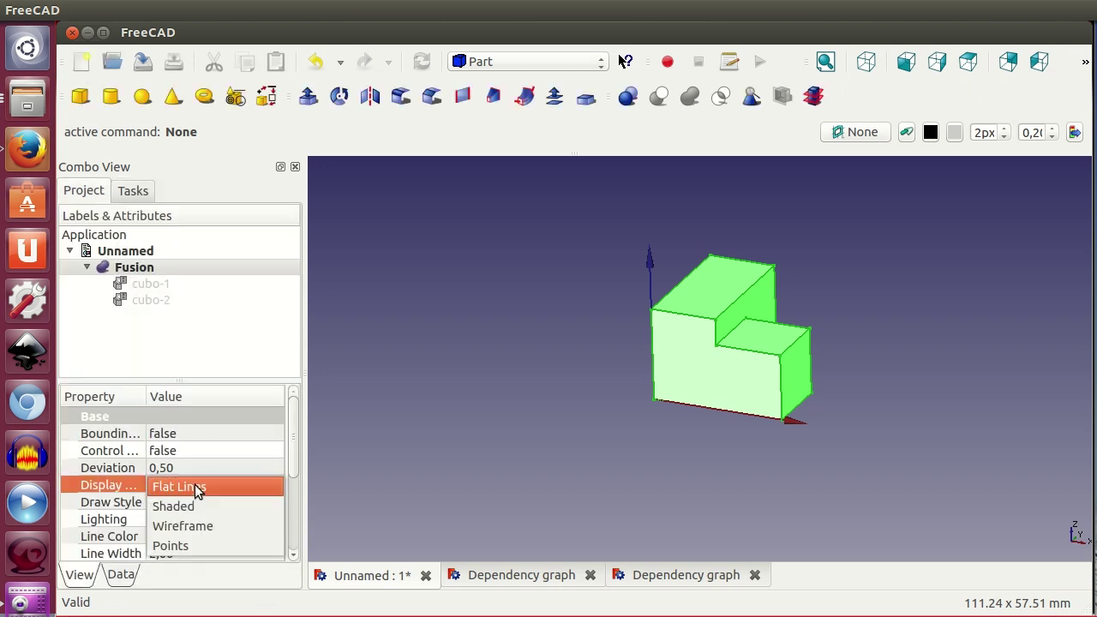
click(199, 526)
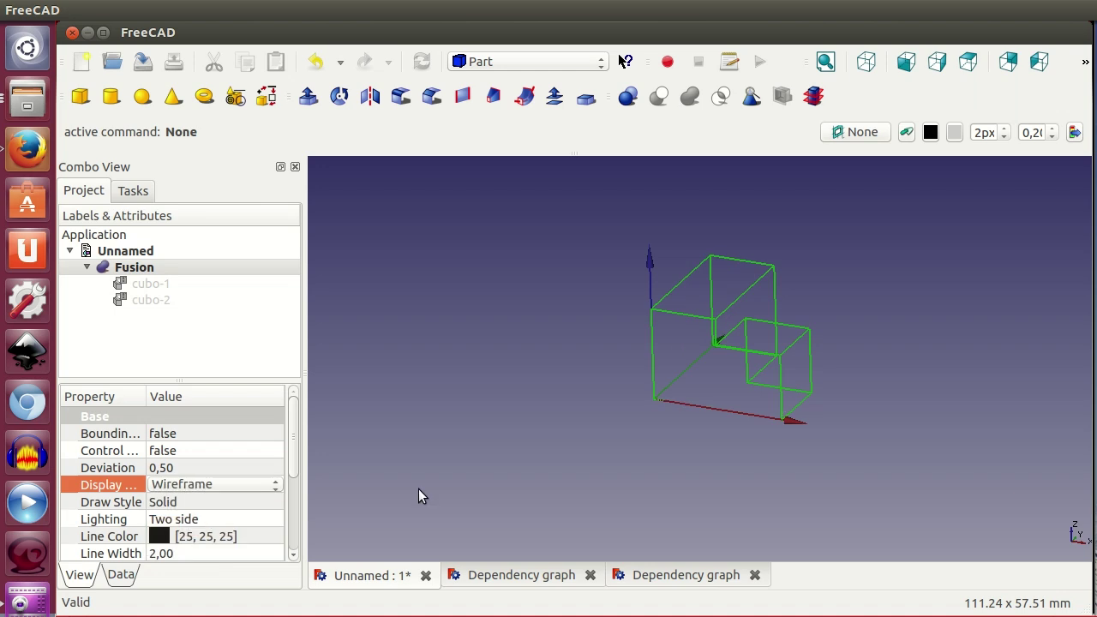
click(500, 383)
key(0)
middle_drag(620, 426, 524, 420)
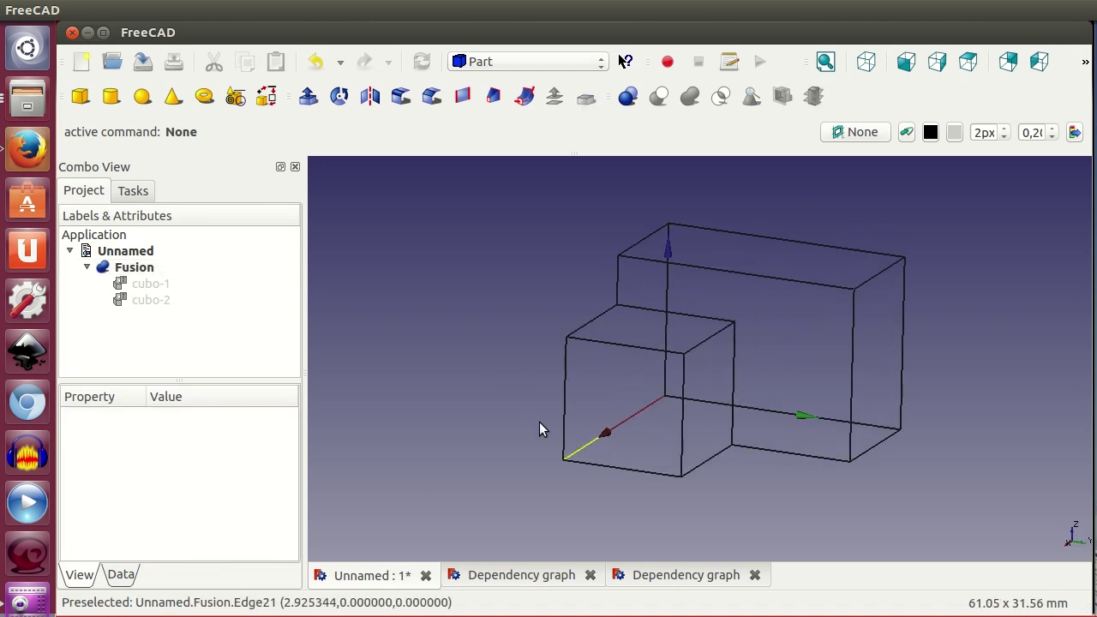
middle_drag(914, 380, 561, 392)
mouse_move(877, 357)
middle_down()
mouse_move(792, 437)
mouse_move(620, 406)
mouse_move(676, 358)
mouse_move(760, 448)
mouse_move(603, 451)
mouse_move(881, 372)
mouse_move(668, 351)
mouse_move(546, 358)
middle_up()
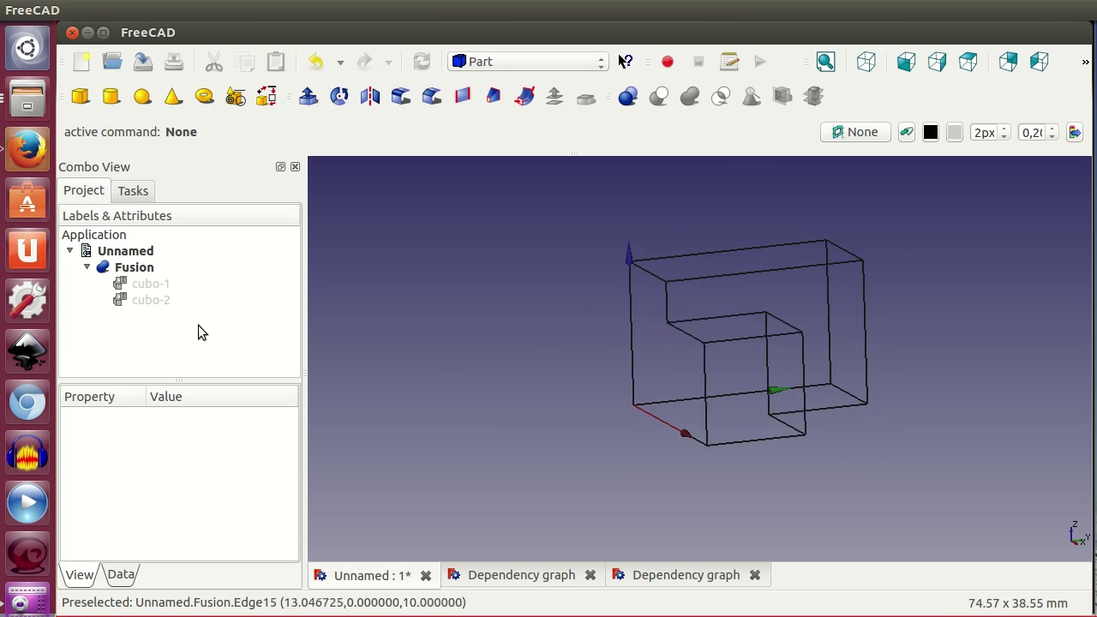
Set the Fusion's Display Mode back to Flat Lines, then switch to the Files window.
click(151, 268)
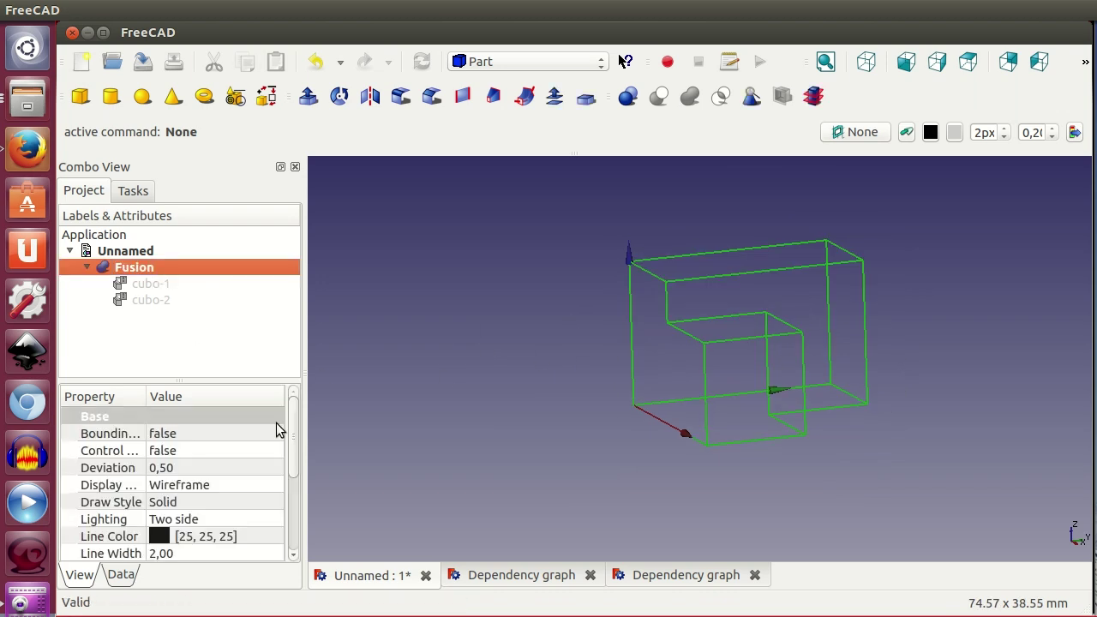
click(212, 484)
click(211, 482)
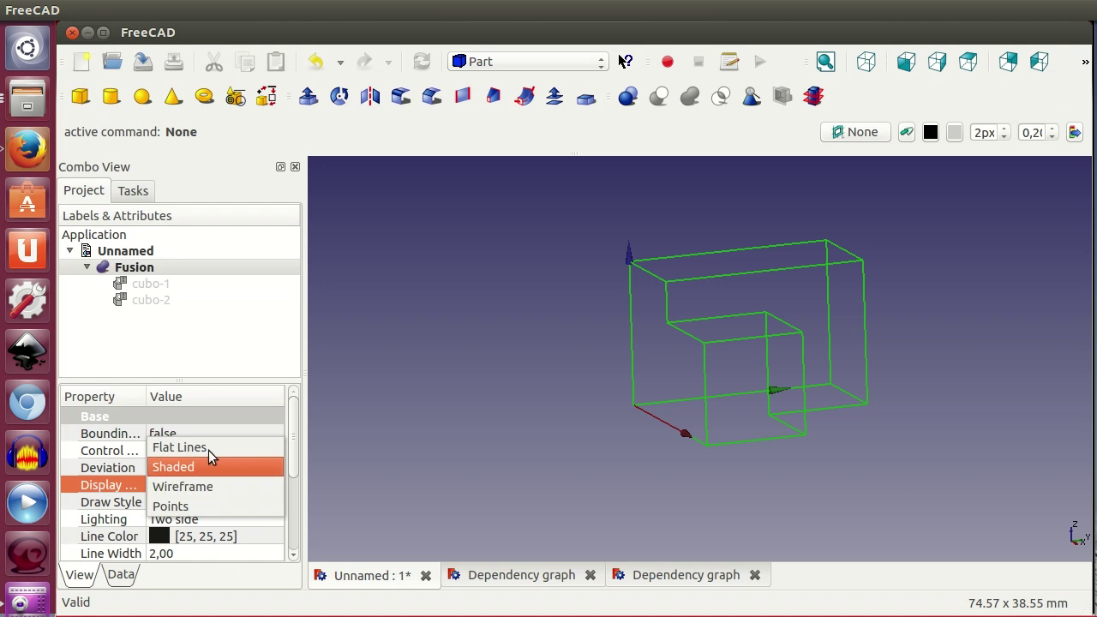
click(206, 445)
click(536, 388)
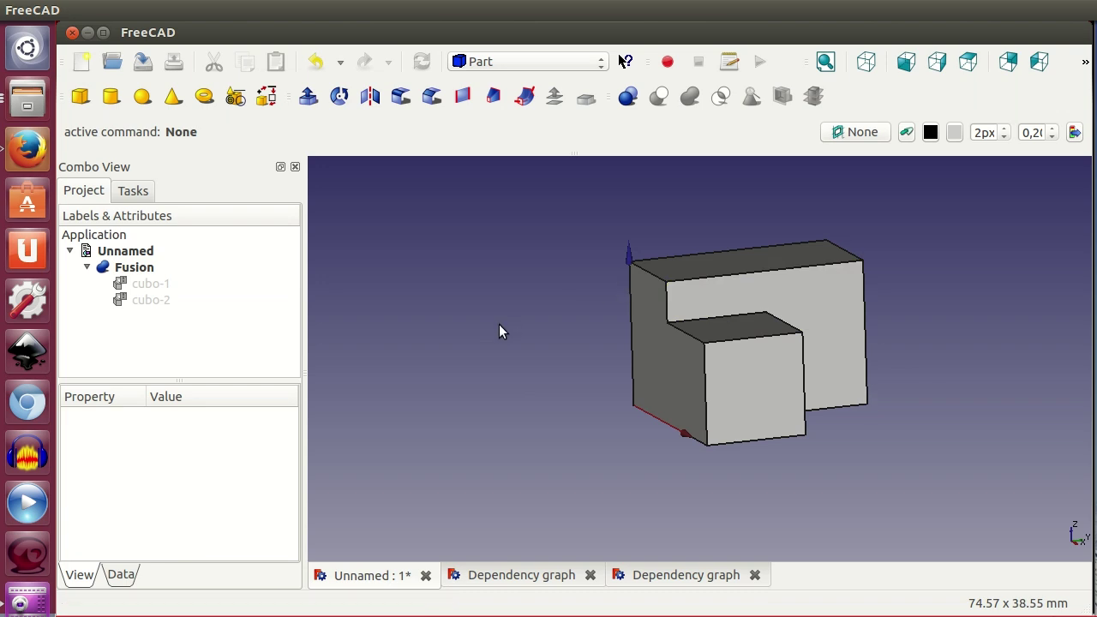
scroll(500, 326, down, 2)
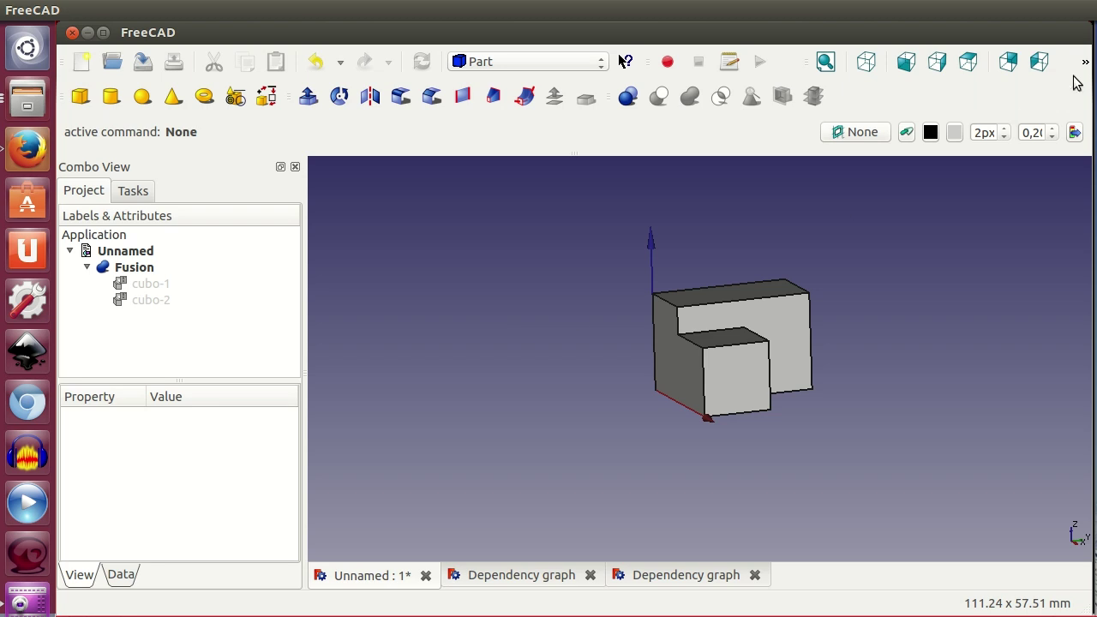
key(alt+Tab)
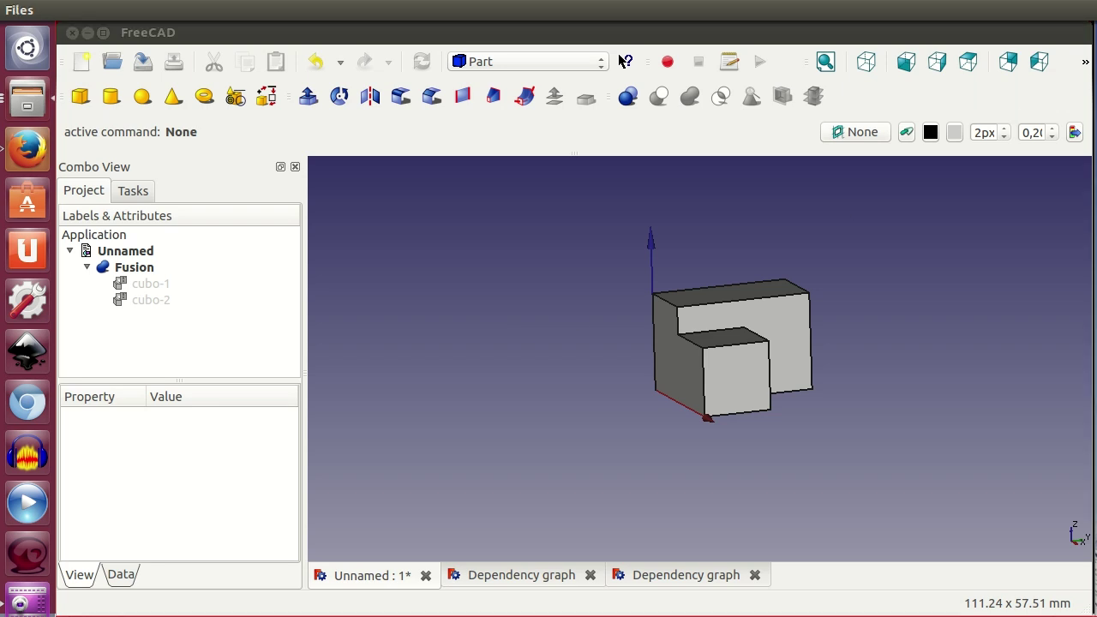
Centre the Image Viewer window and step forward to image 5/6, 05-piezas-tetris-orig.jpeg.
drag(975, 360, 698, 176)
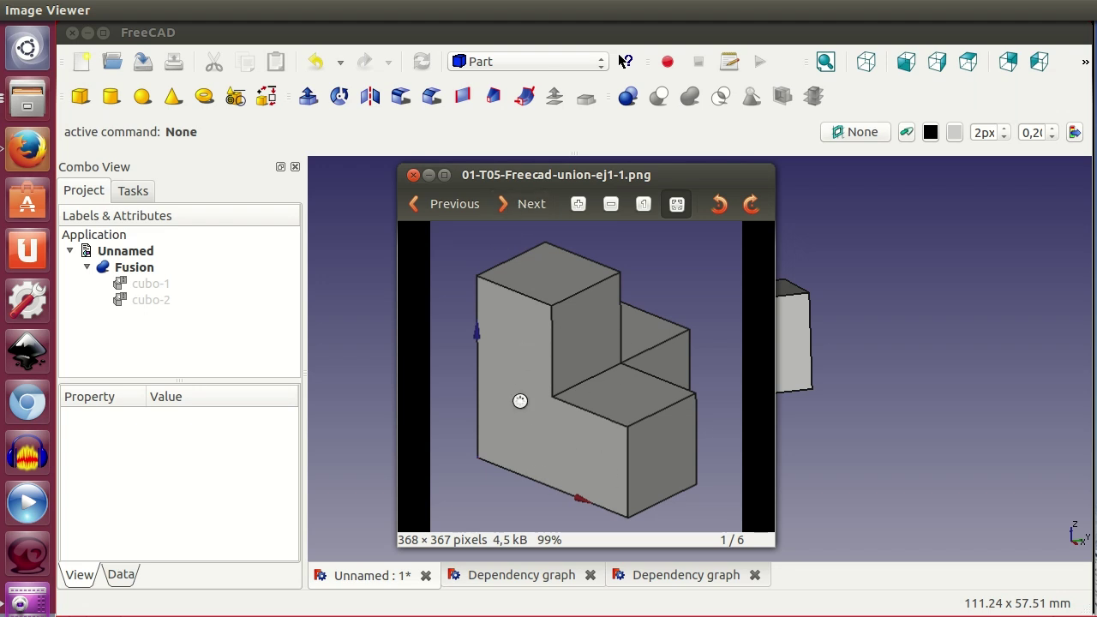
click(529, 207)
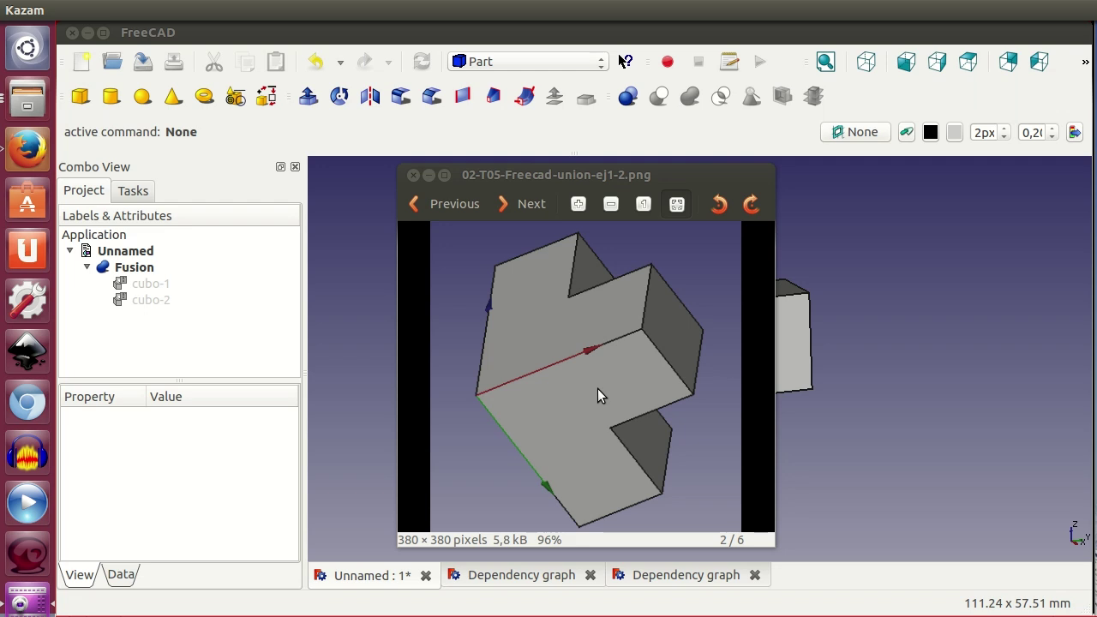
click(506, 204)
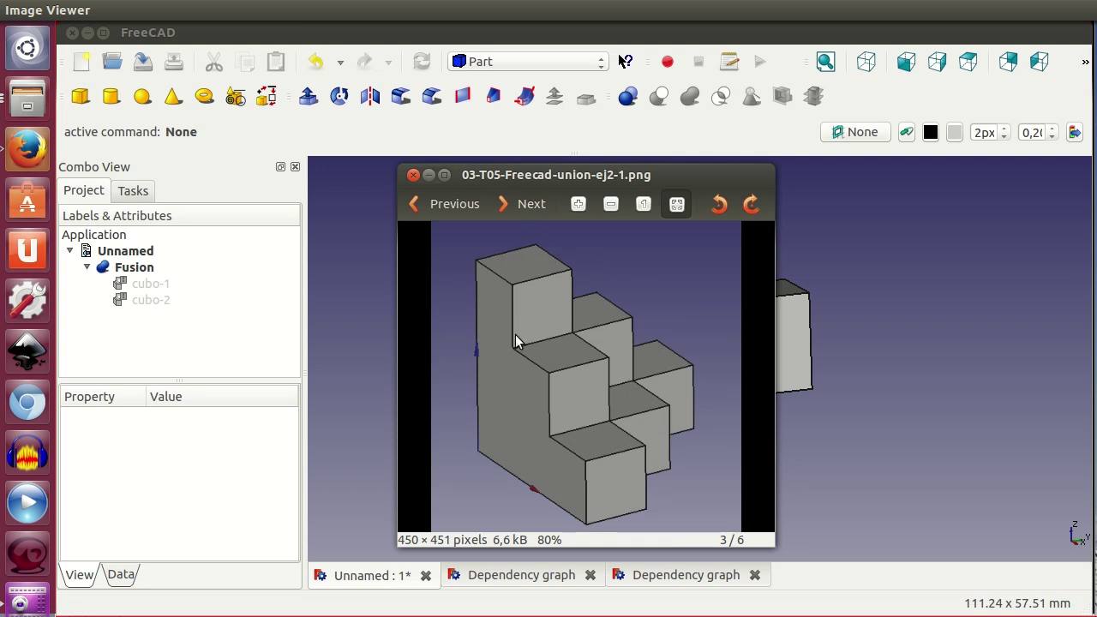
click(527, 210)
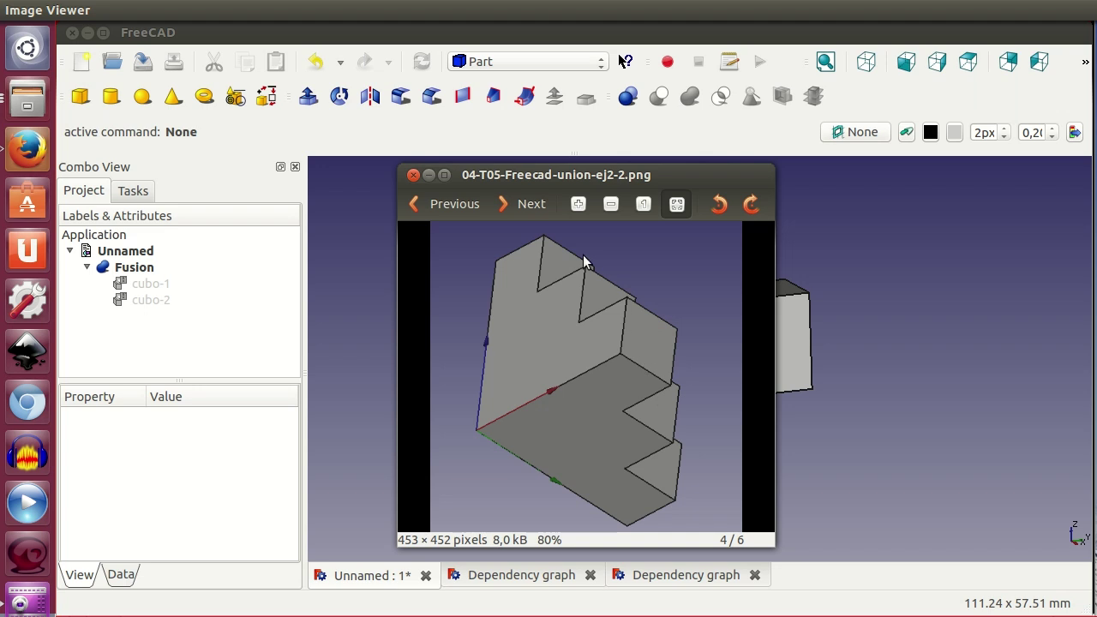
click(533, 212)
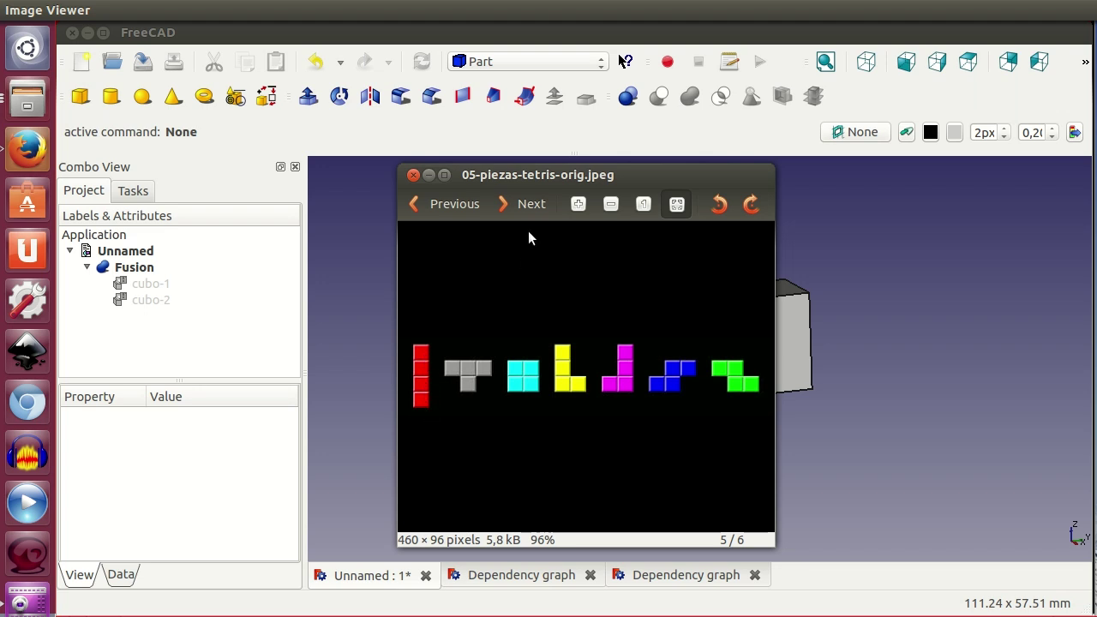
Move to image 6/6, back to 5/6, then forward again to 06-T05-Freecad-union-ej3-1.png.
click(529, 203)
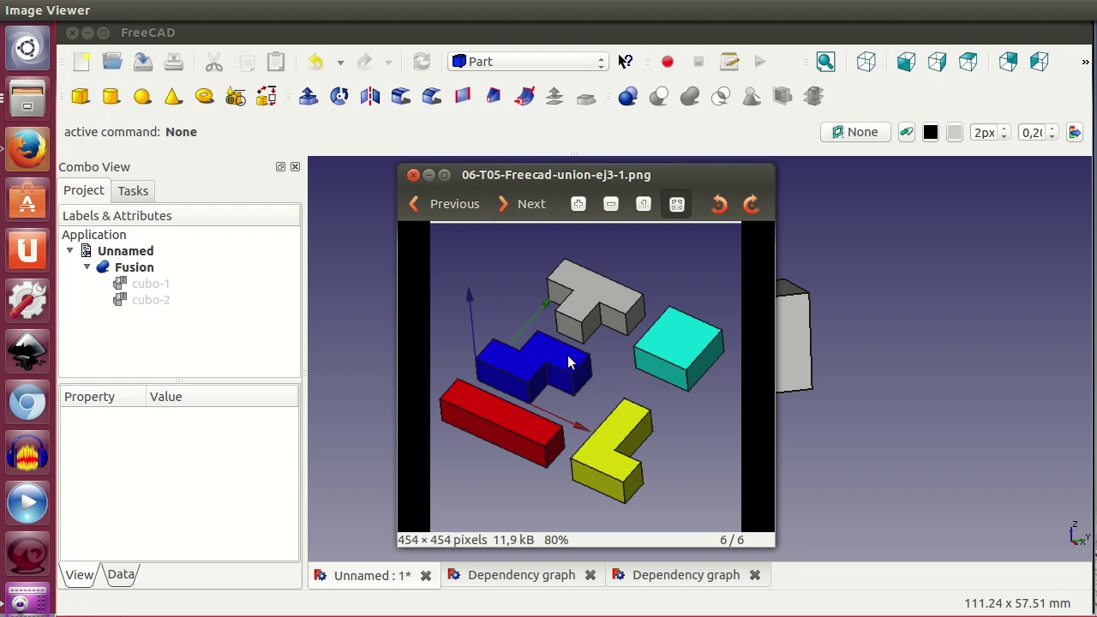
click(444, 204)
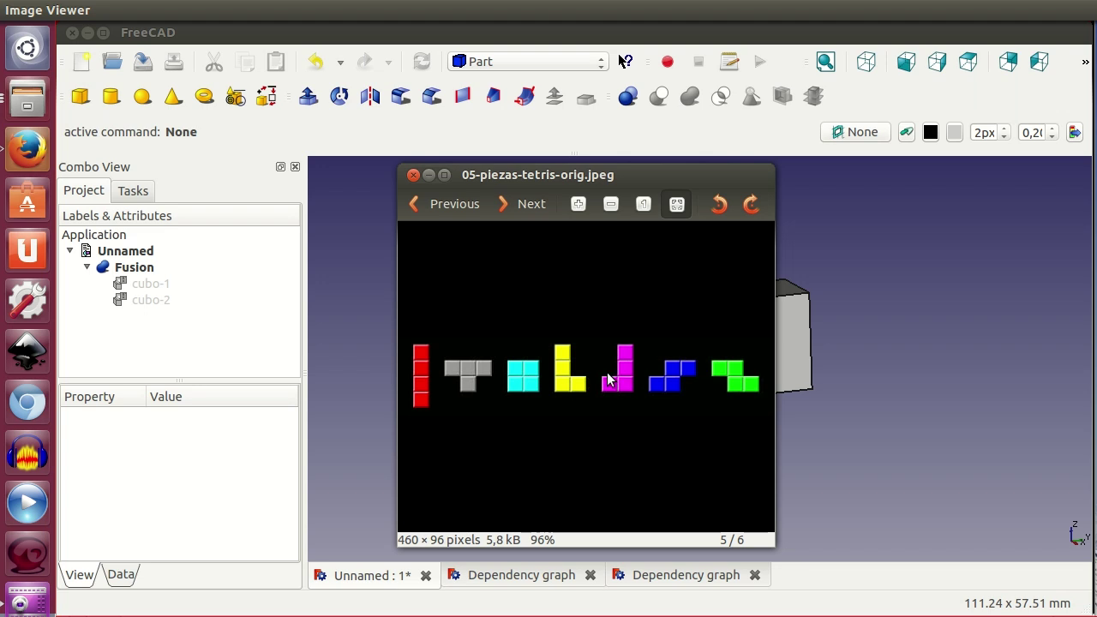
click(526, 209)
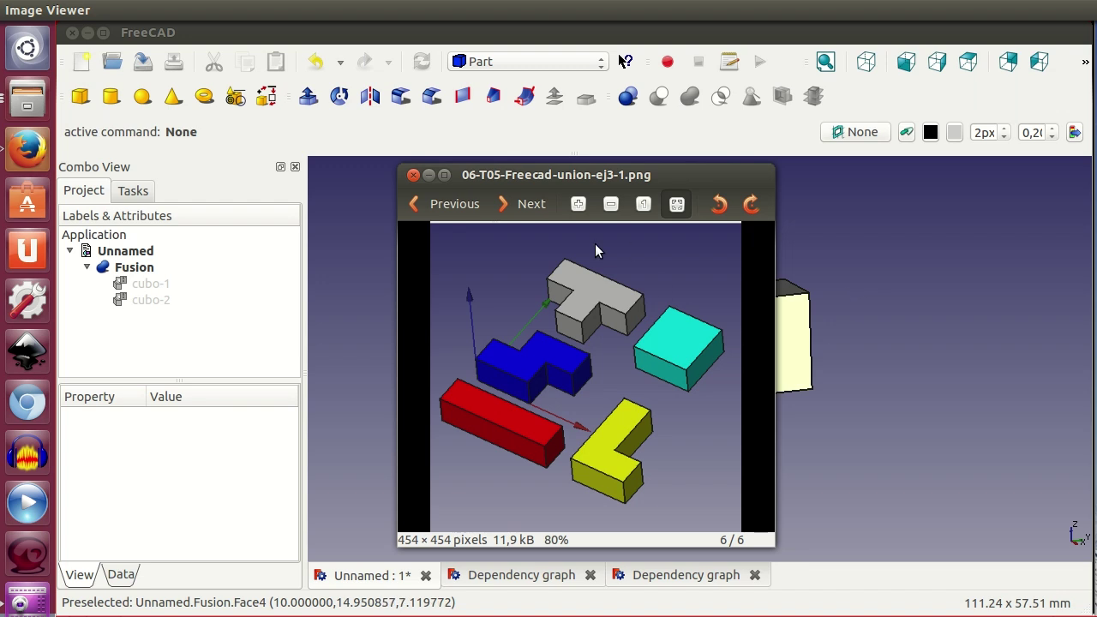